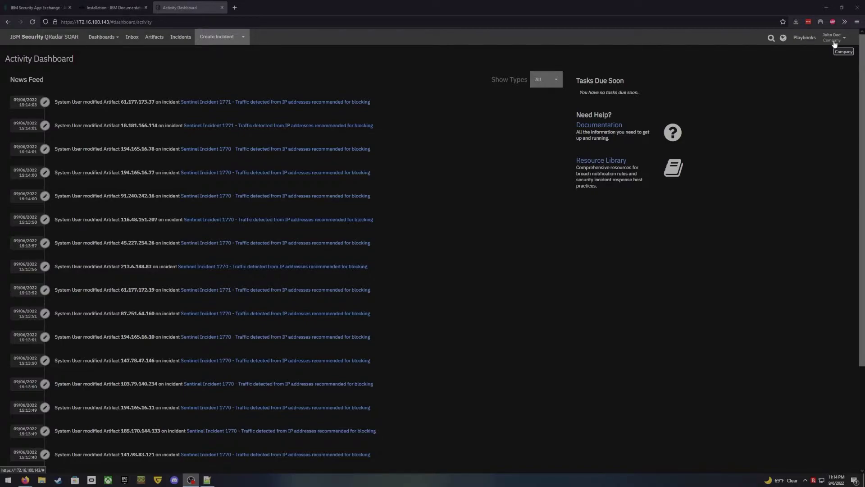
Step: Open Administrator Settings from the user menu and show the Apps tab with both App Hosts
click(835, 43)
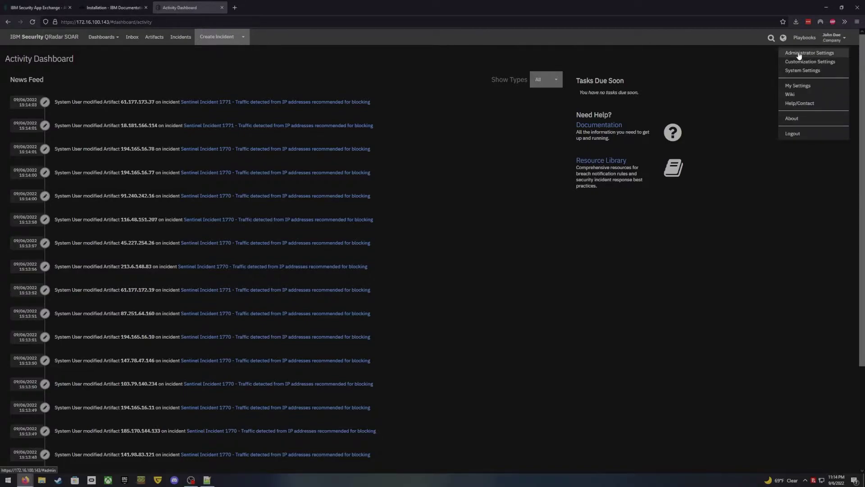
click(819, 52)
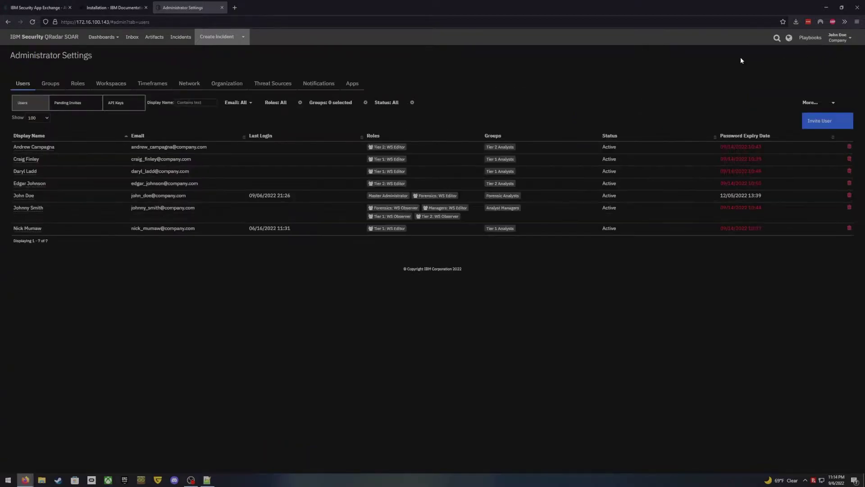
click(356, 89)
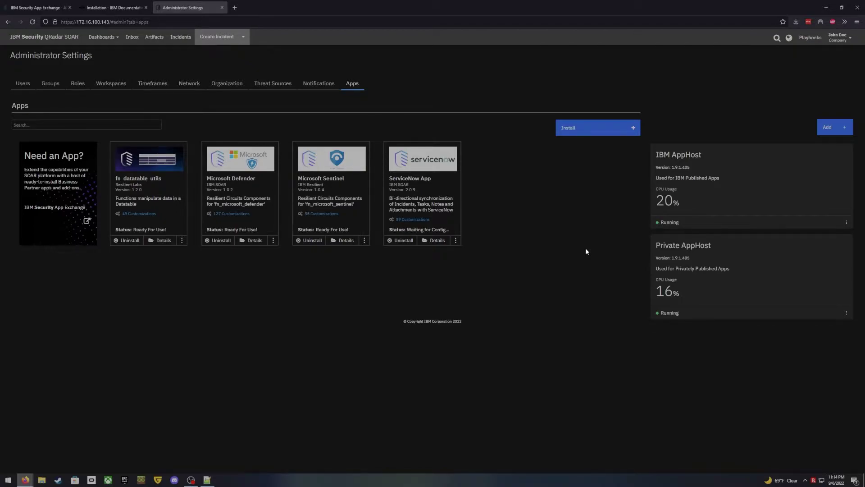
click(839, 128)
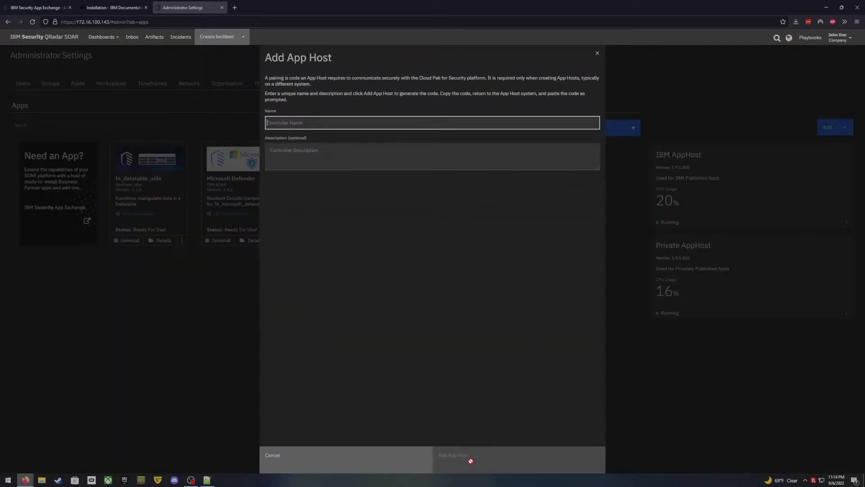
click(394, 462)
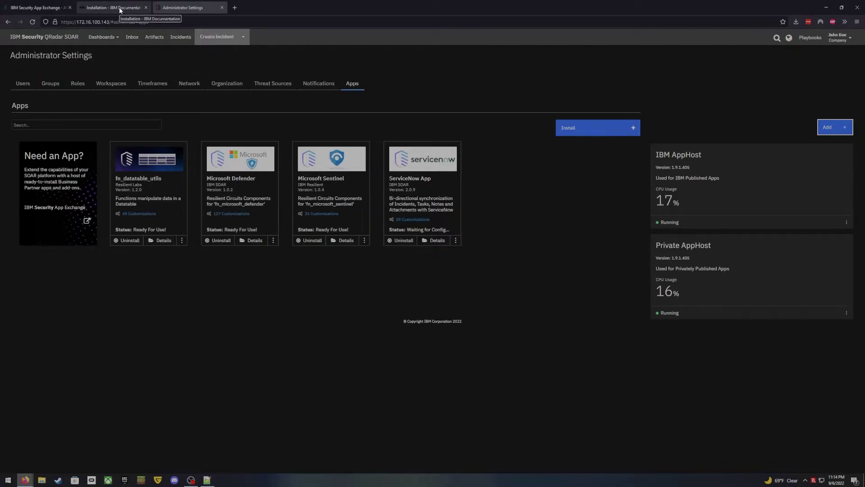
click(120, 10)
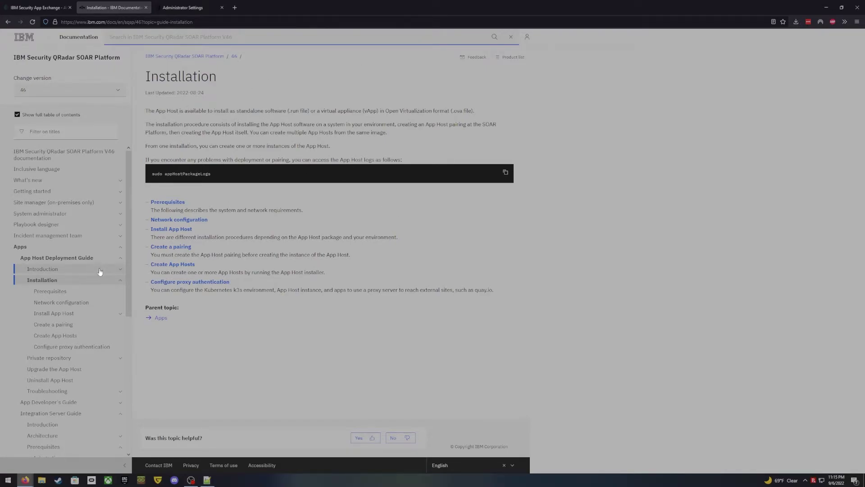
click(65, 293)
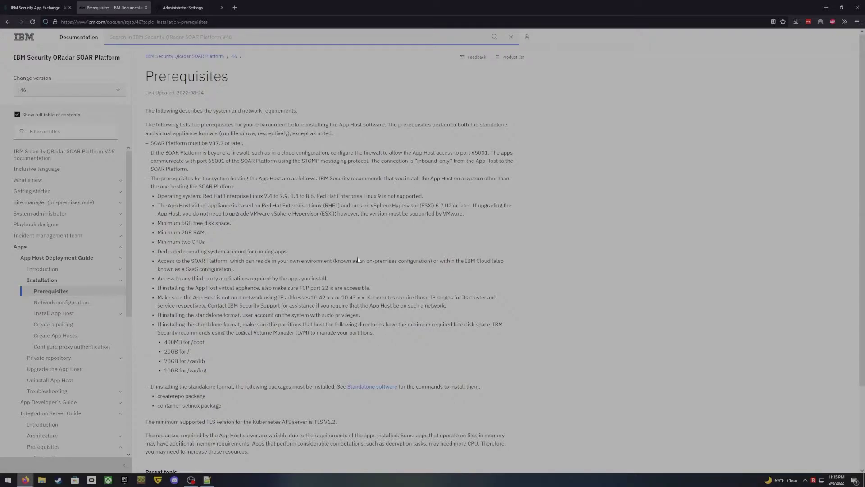
click(61, 302)
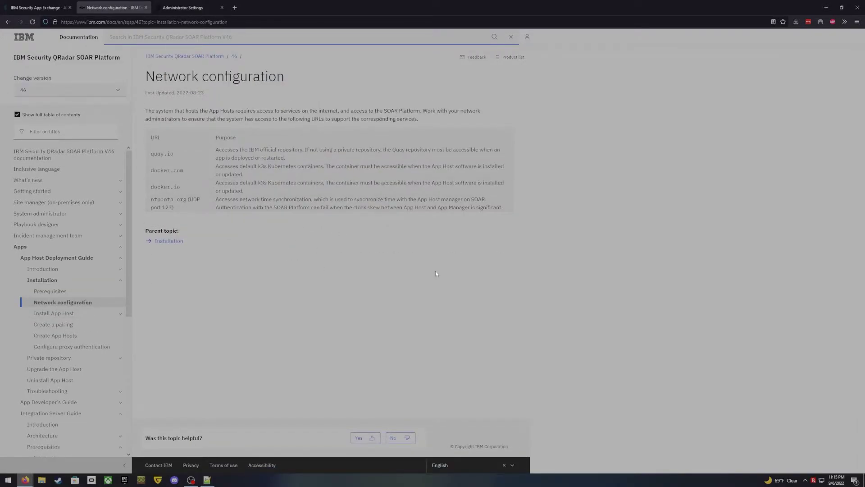
click(56, 313)
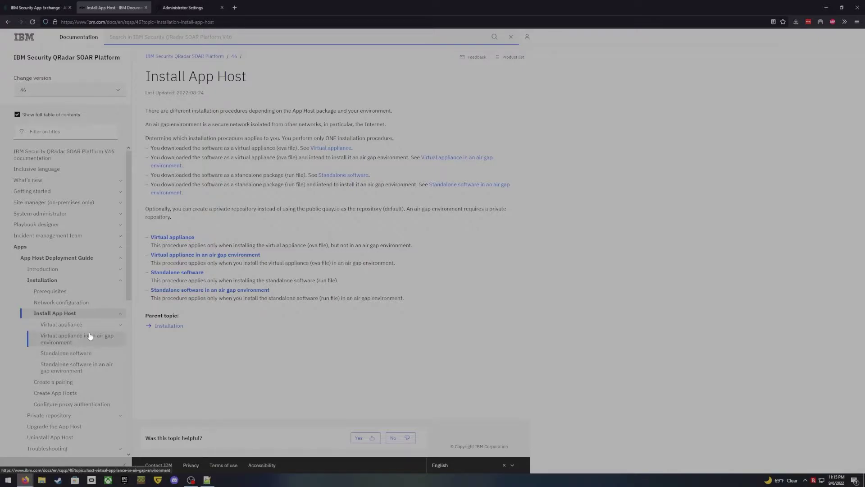
click(57, 382)
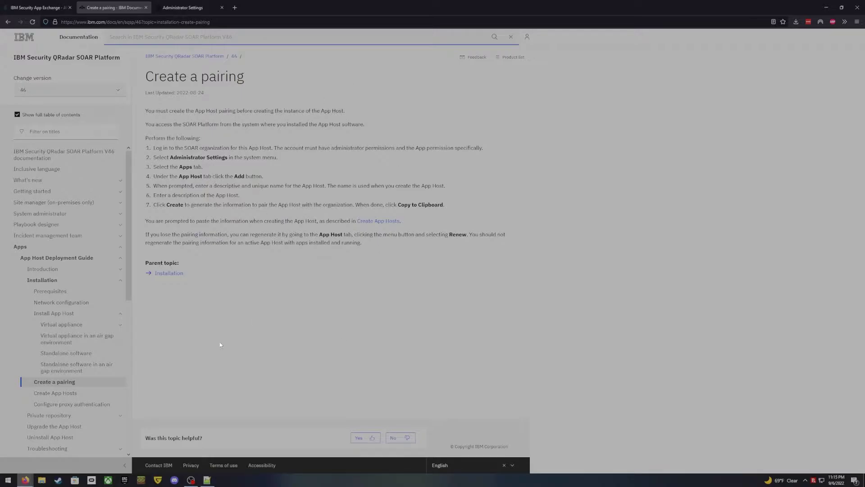
click(52, 395)
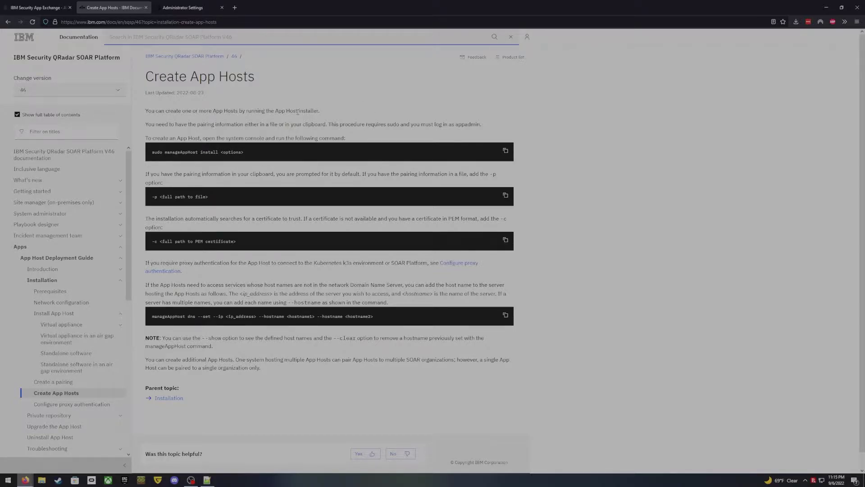
key(ctrl+Tab)
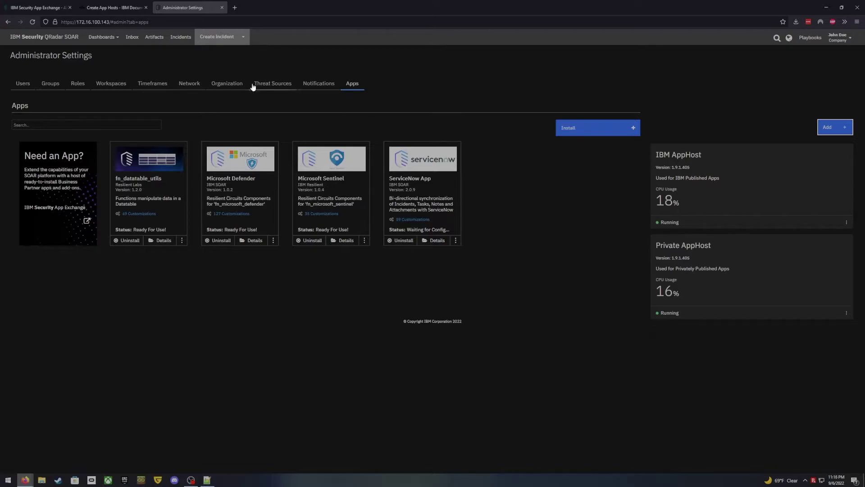
Step: Switch to App Exchange and highlight the IBM and Business Partner Applications (158) header
click(40, 7)
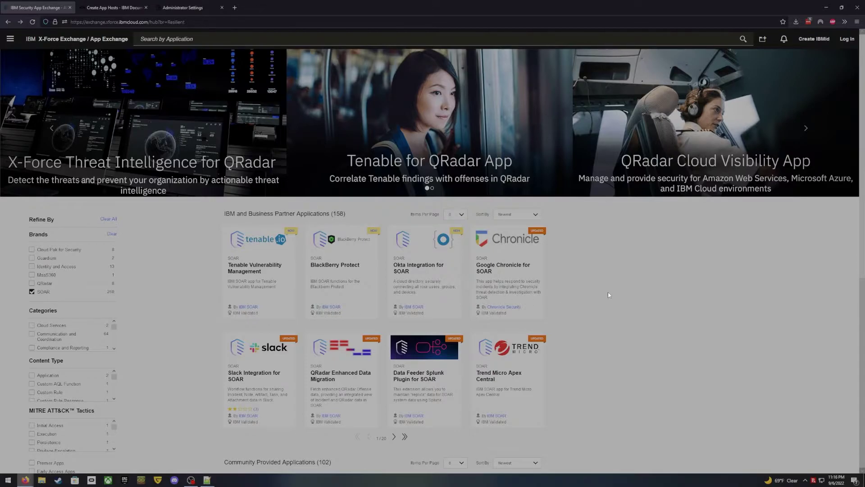
scroll(608, 295, down, 1)
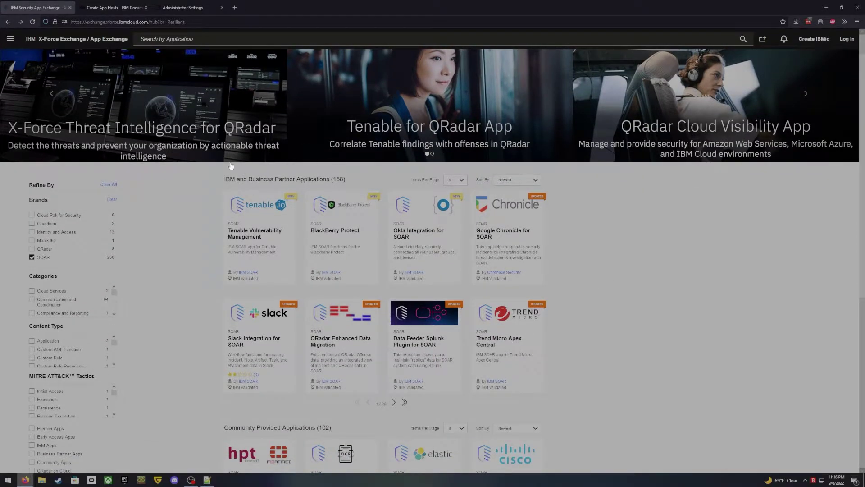
double_click(317, 179)
triple_click(317, 179)
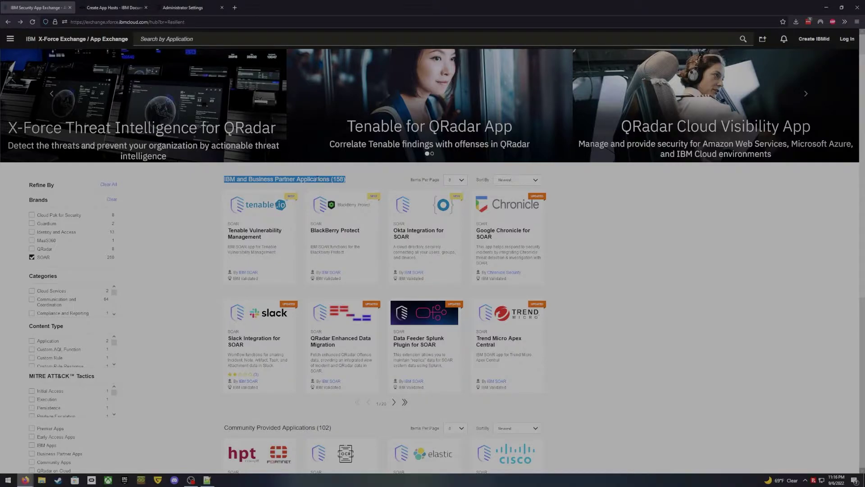
click(318, 179)
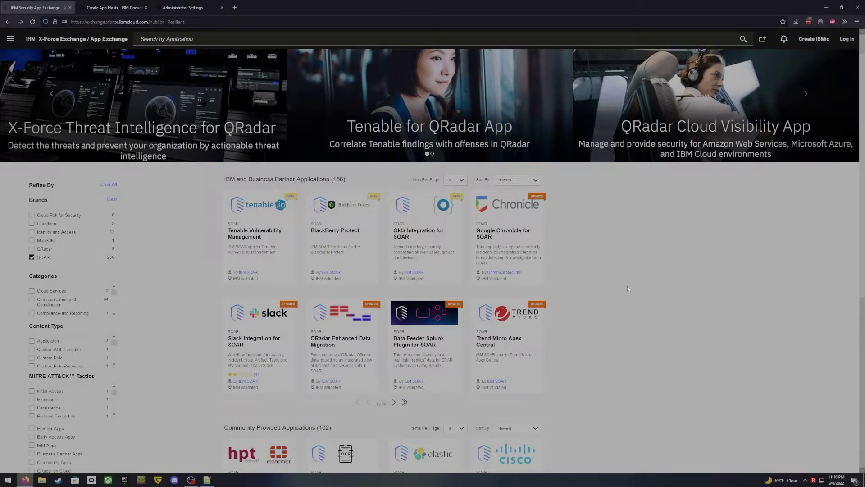
Step: Scroll down and highlight the Community Provided Applications (102) header
scroll(627, 286, down, 4)
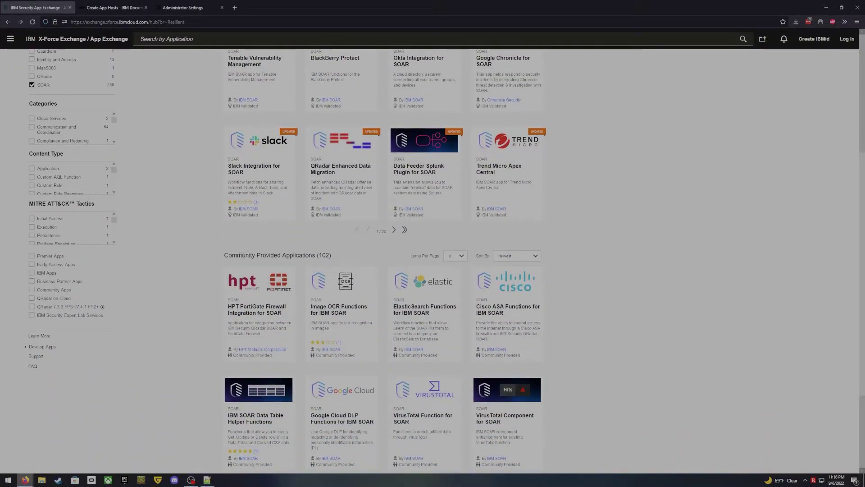
triple_click(271, 256)
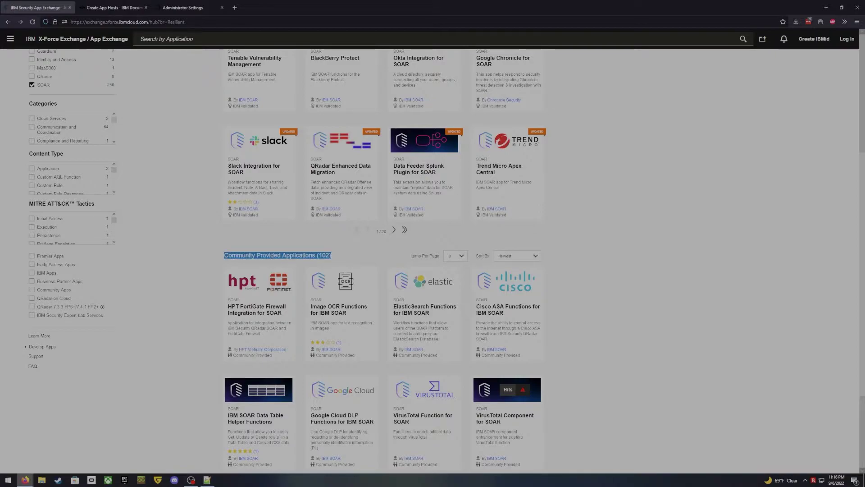
click(292, 256)
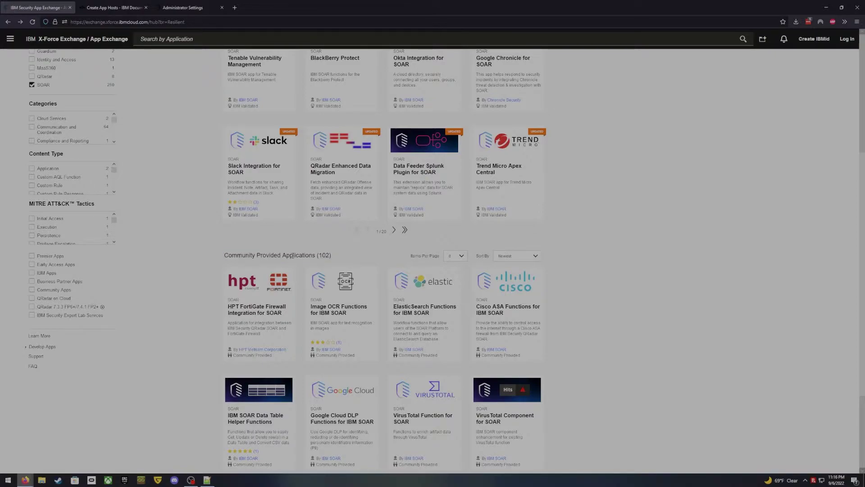
Step: Open the IBM SOAR Data Table Helper Functions page and compare it with installed fn_datatable_utils 1.2.0
scroll(259, 401, down, 2)
click(266, 388)
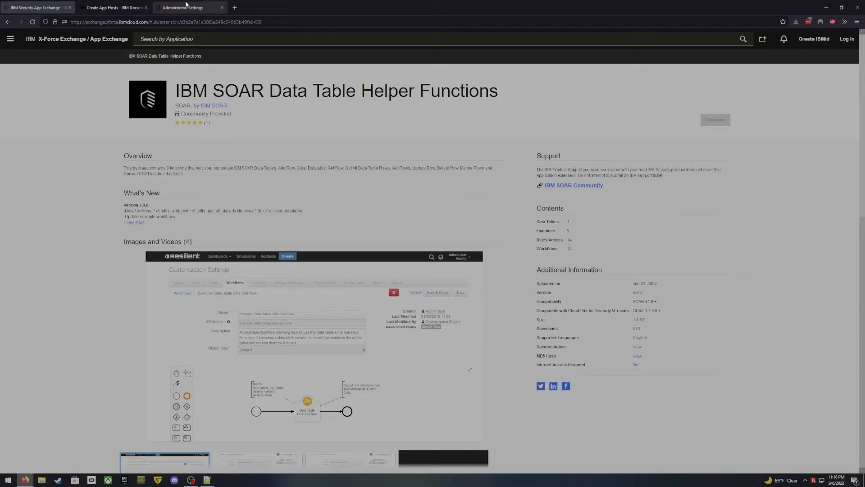
click(182, 8)
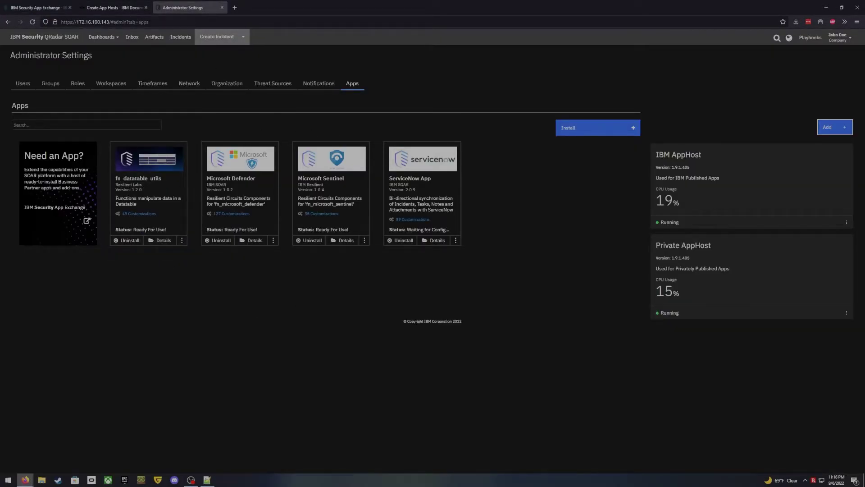
drag(118, 190, 144, 194)
click(54, 8)
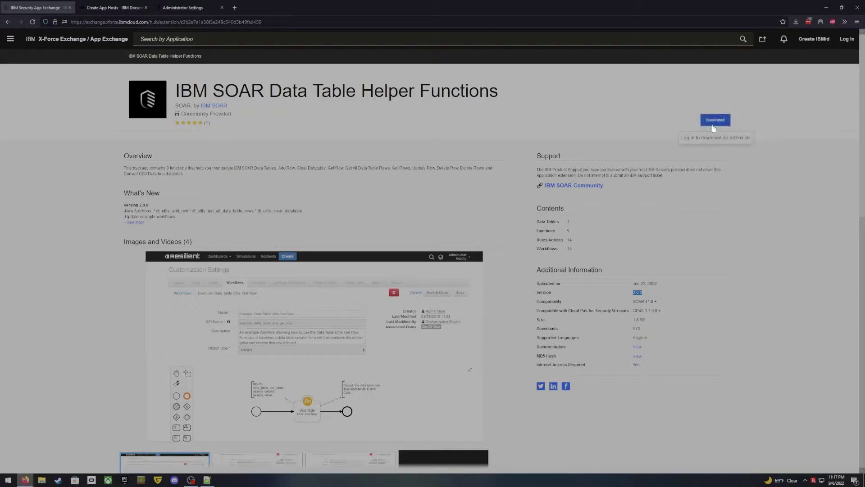
Step: Log in to App Exchange and download the Data Table Helper Functions 2.0.0 package
click(719, 123)
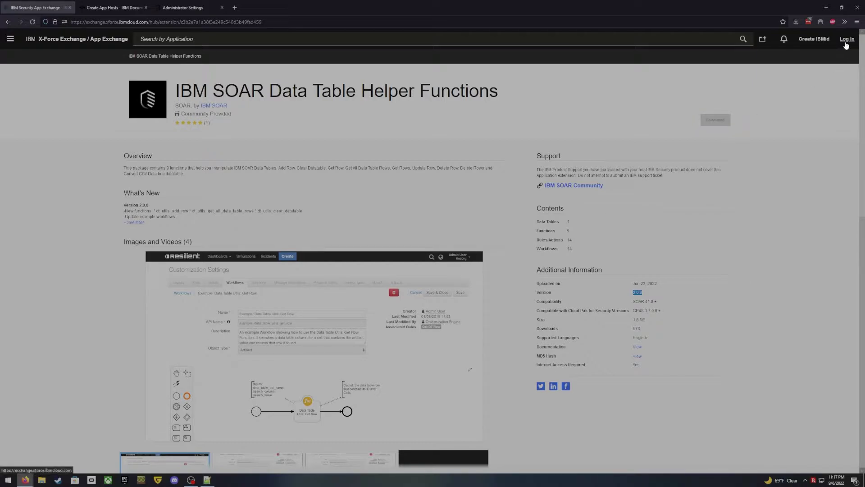
click(847, 43)
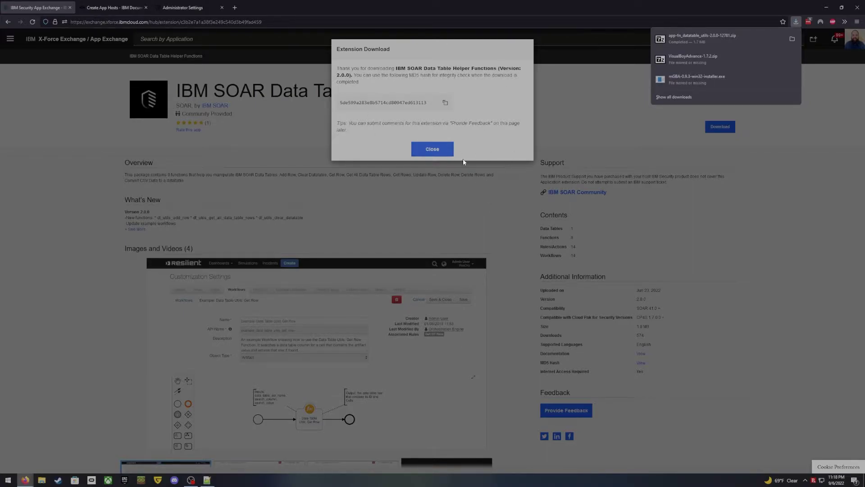
click(433, 151)
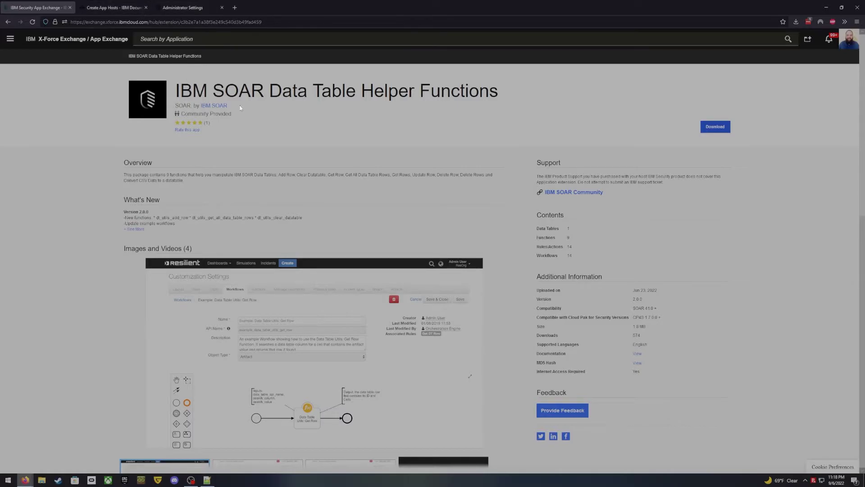
Step: Filter to SOAR apps, search 'soar functions' and download Utility Functions for SOAR 2.1.1
click(108, 39)
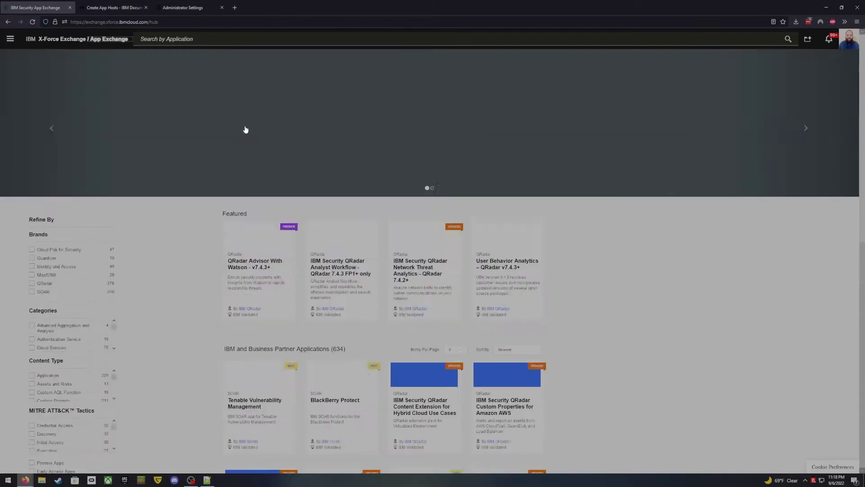
click(40, 294)
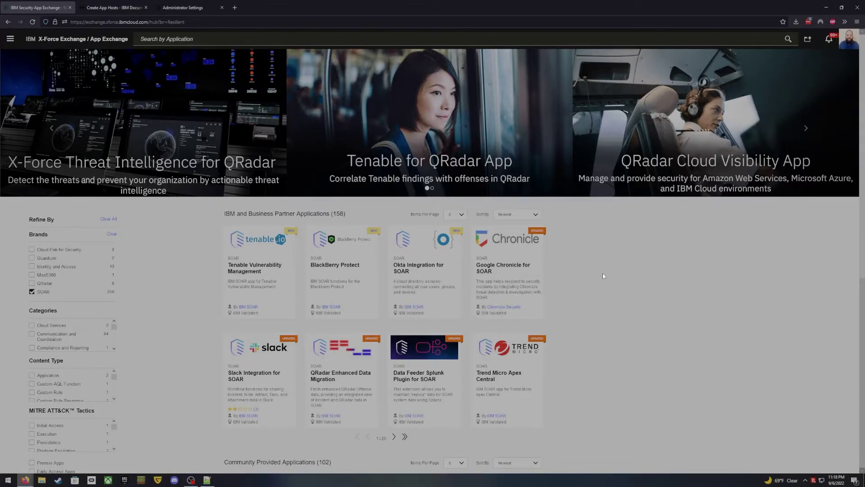
click(203, 39)
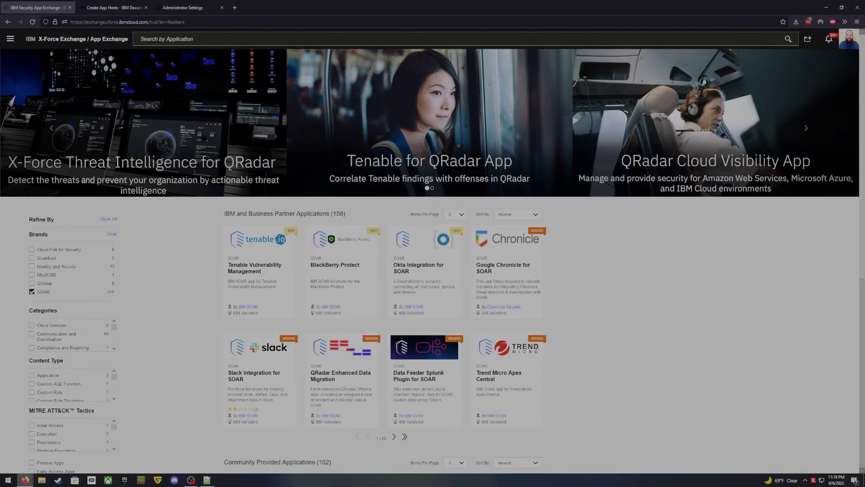
text(u)
key(BackSpace)
text(soar functions)
key(Return)
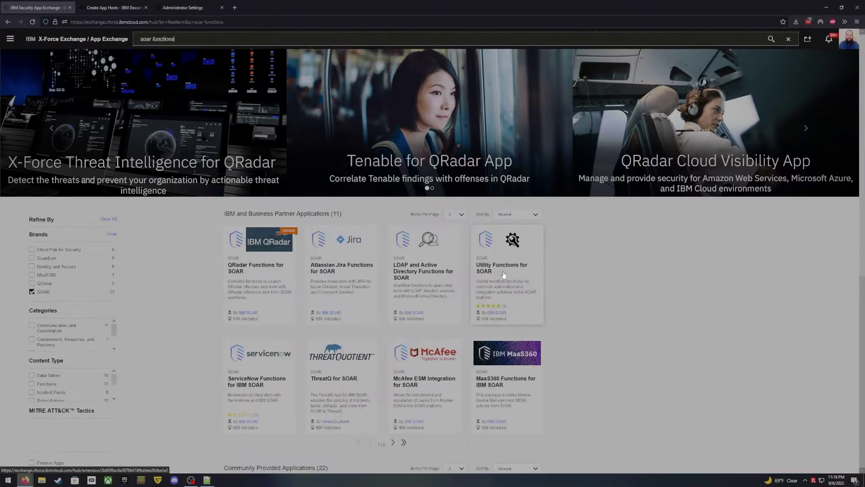
click(515, 248)
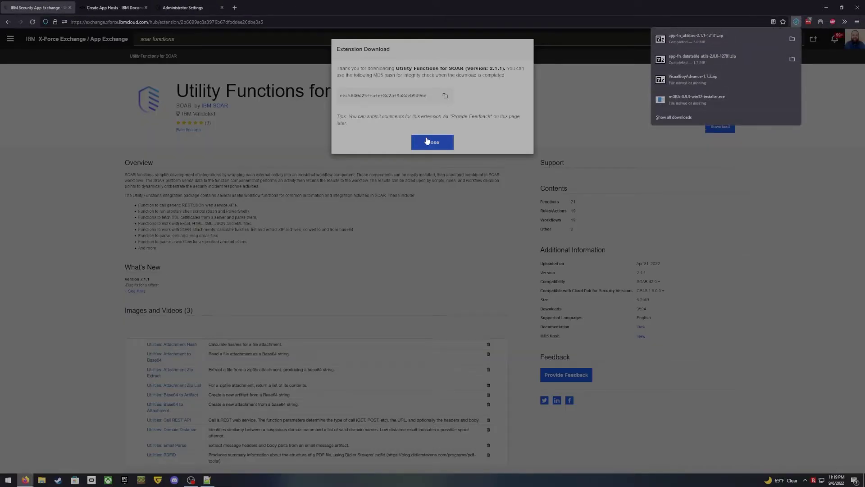
click(431, 134)
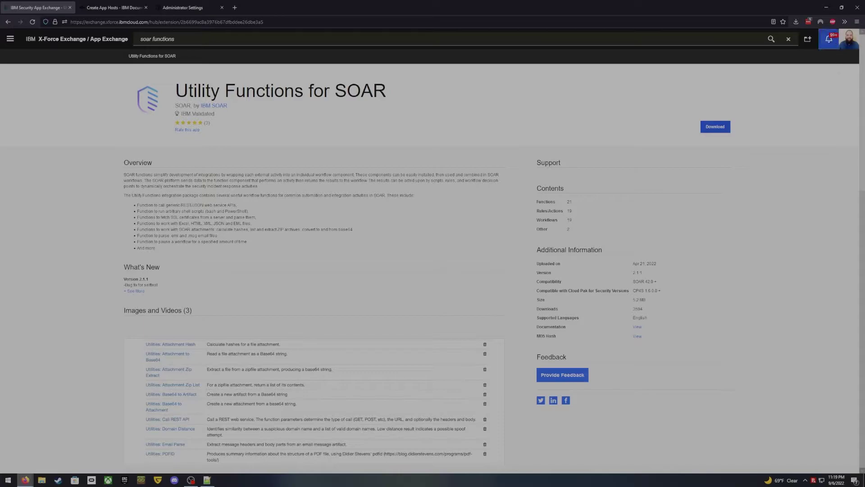
Step: Close the documentation tab and start a new app install from the SOAR Apps page
middle_click(85, 6)
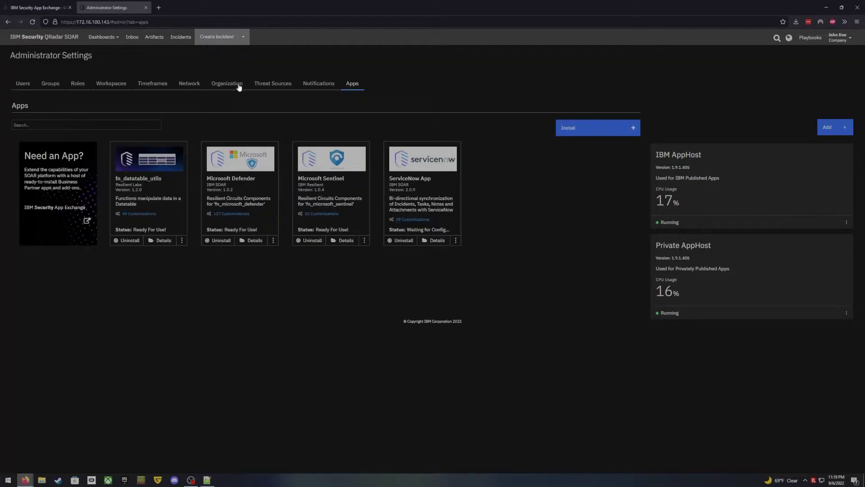
click(85, 6)
click(633, 129)
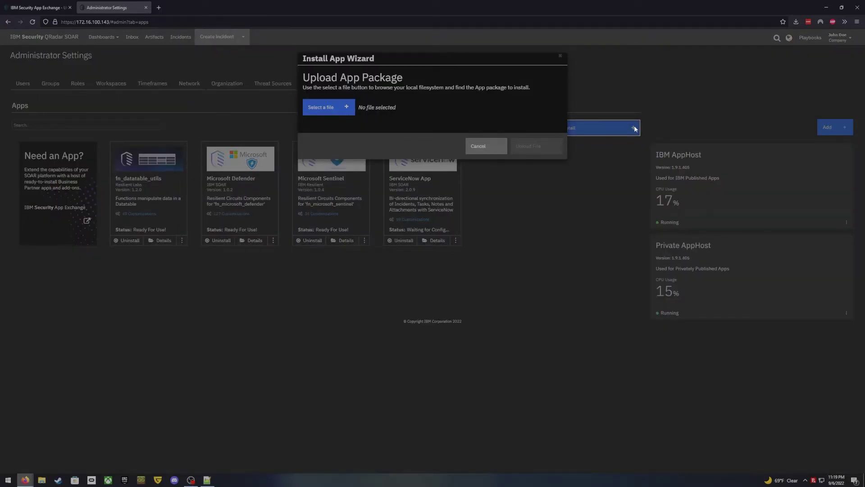
Step: Choose app-fn_utilities-2.1.1-12131.zip and upload it to the Install App Wizard
click(343, 109)
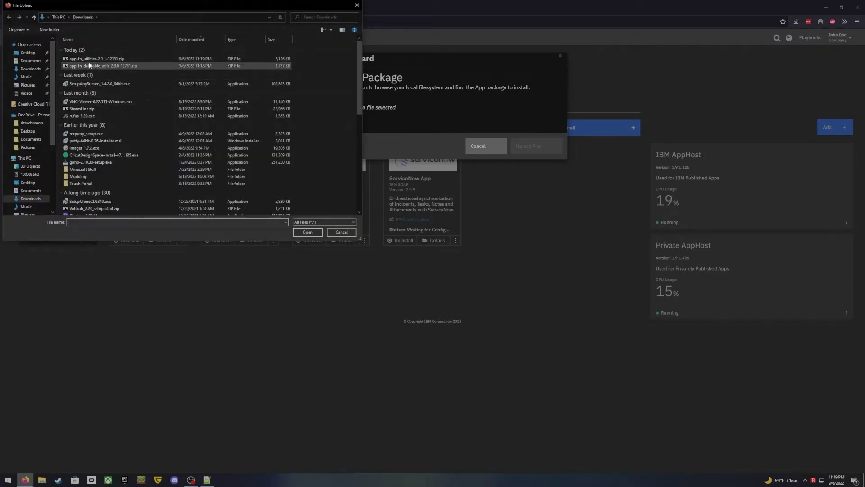
click(91, 60)
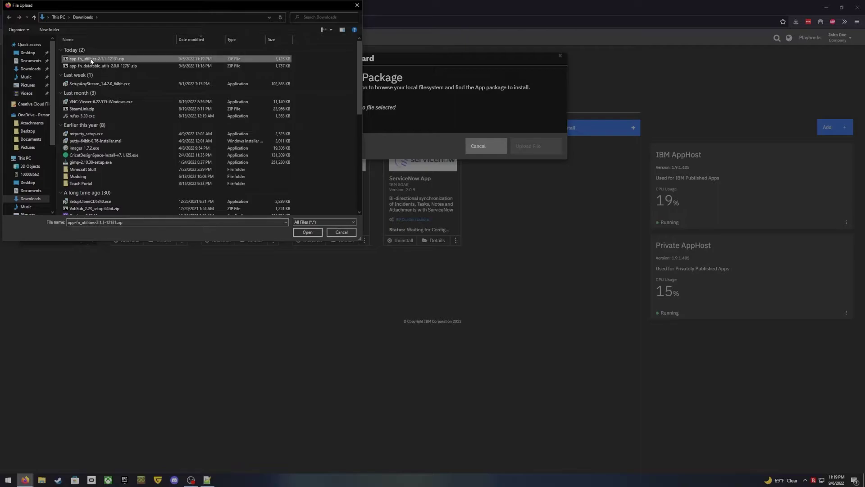
click(309, 233)
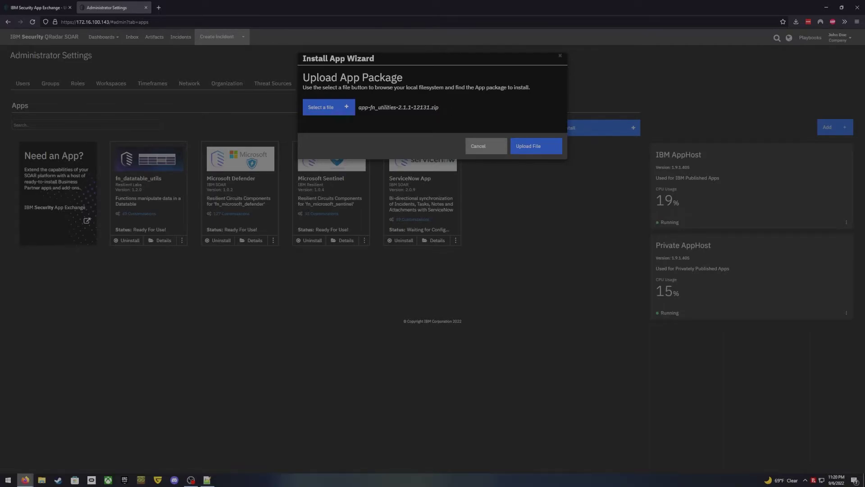
triple_click(383, 107)
click(485, 111)
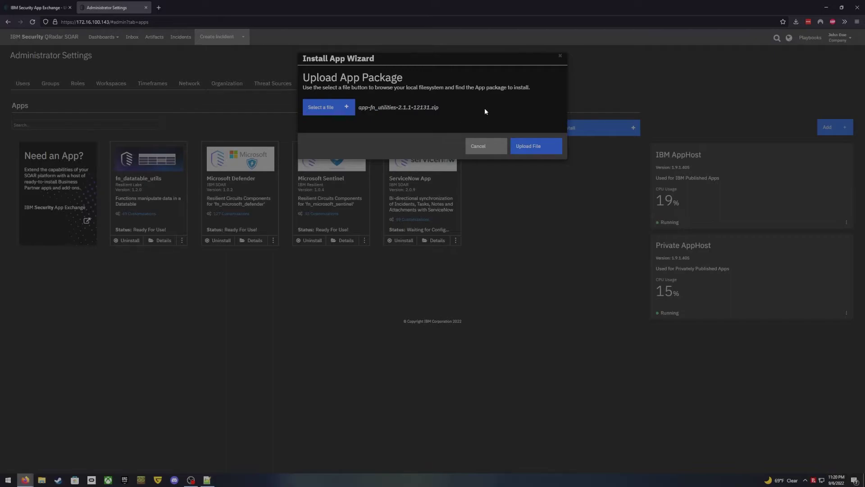
click(530, 146)
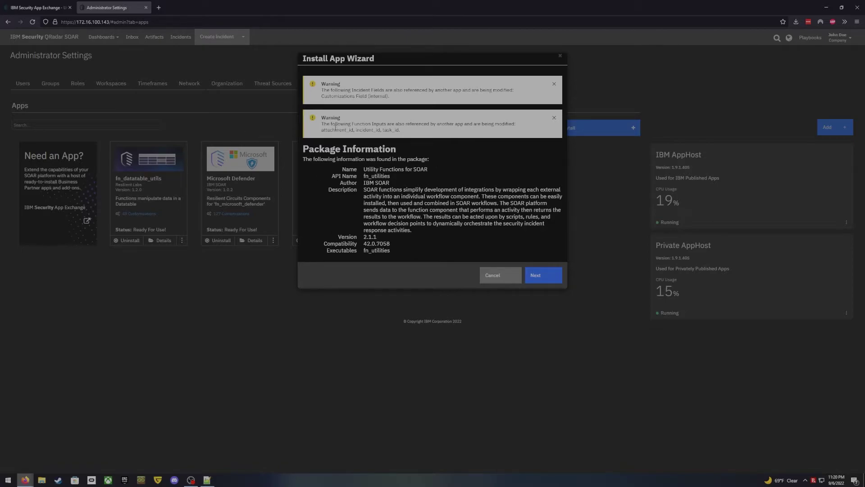
Step: Review the Utility Functions 2.1.1 package information and its two modified-field warnings
triple_click(398, 130)
click(440, 140)
click(543, 277)
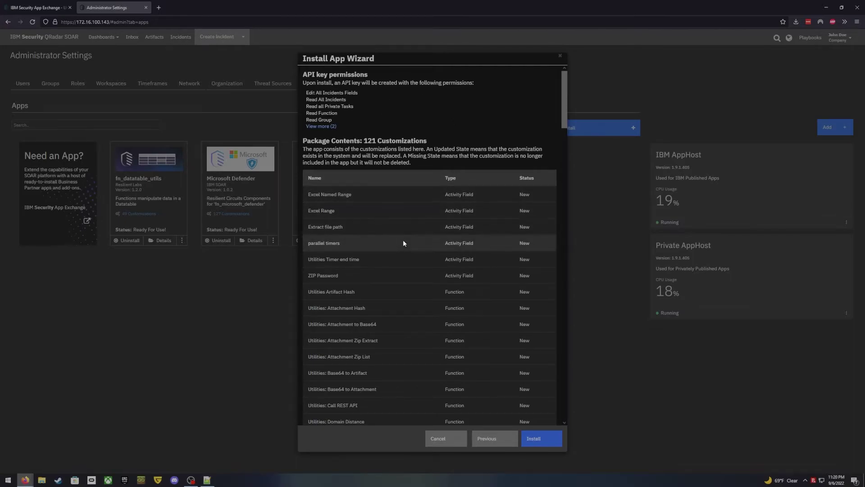
scroll(390, 265, down, 3)
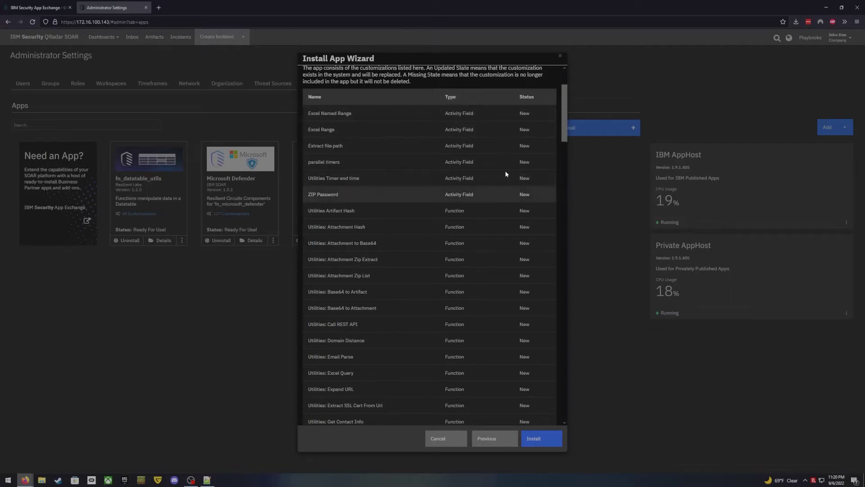
scroll(381, 264, down, 3)
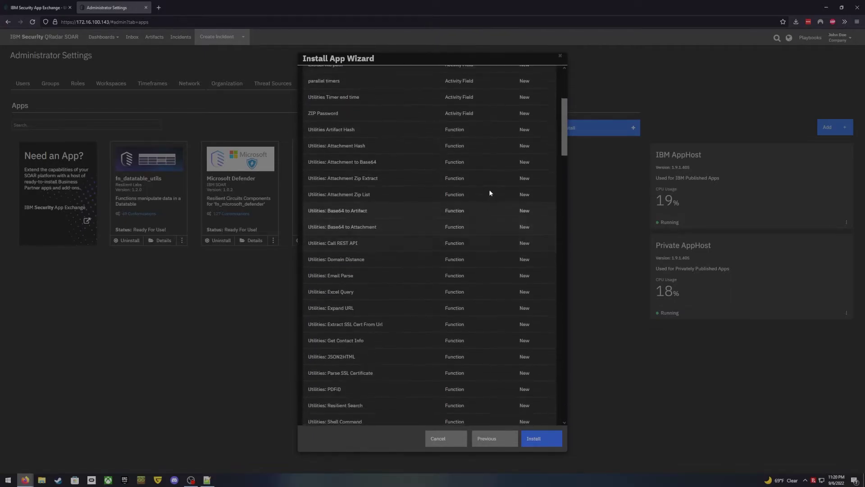
scroll(471, 326, down, 8)
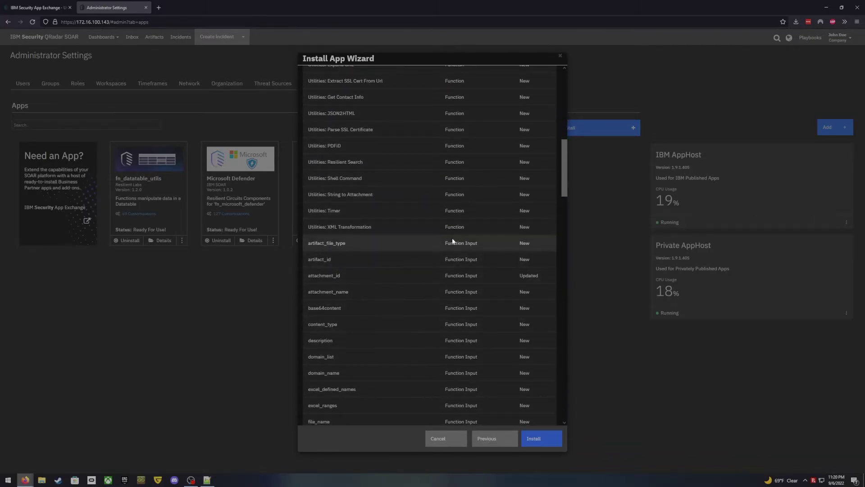
scroll(464, 374, down, 5)
scroll(471, 367, down, 12)
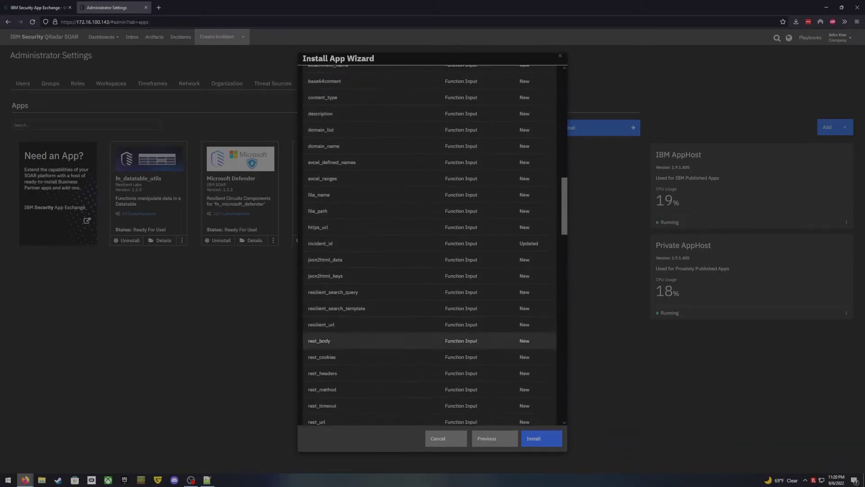
scroll(475, 354, down, 7)
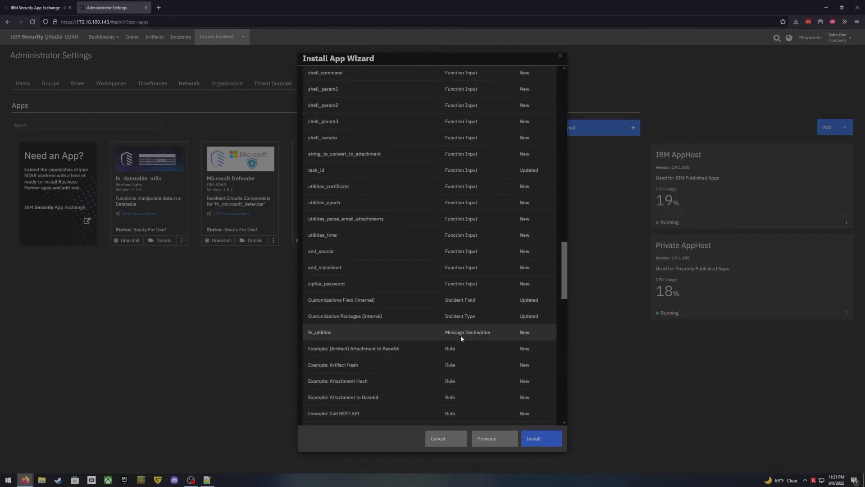
scroll(464, 339, down, 6)
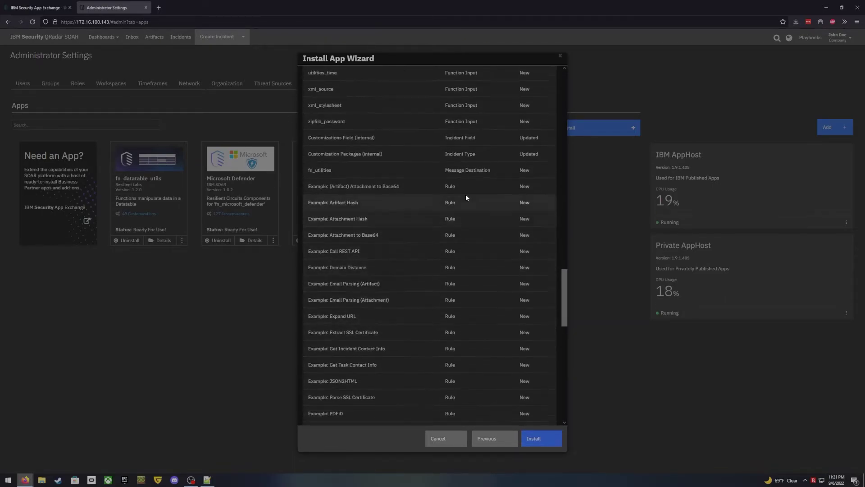
scroll(488, 348, down, 14)
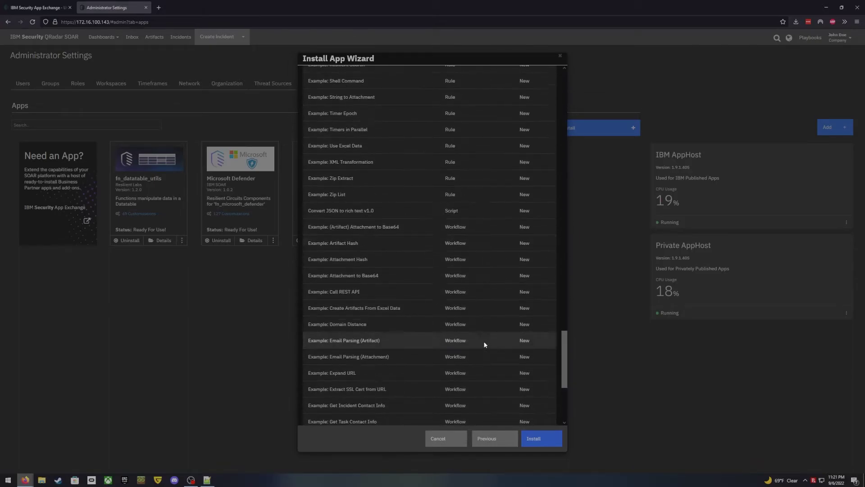
scroll(475, 359, down, 7)
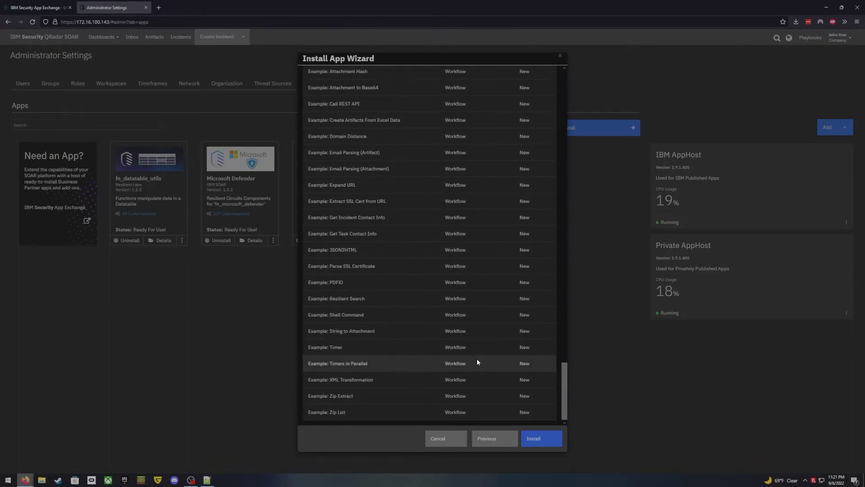
scroll(477, 360, up, 20)
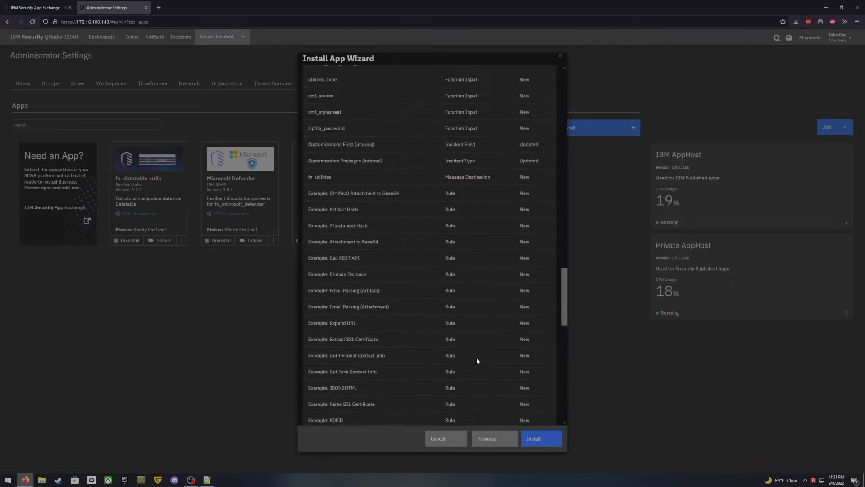
scroll(477, 360, up, 14)
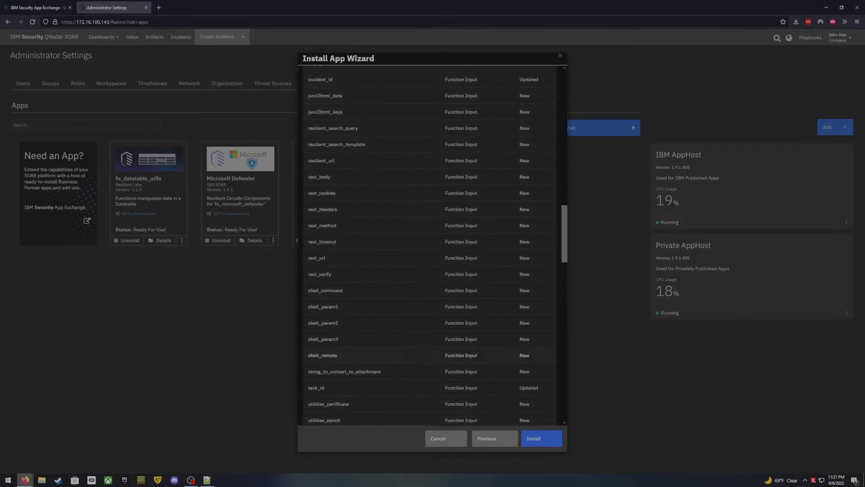
Step: Install Utility Functions for SOAR 2.1.1 and wait for Installation Successful
click(539, 444)
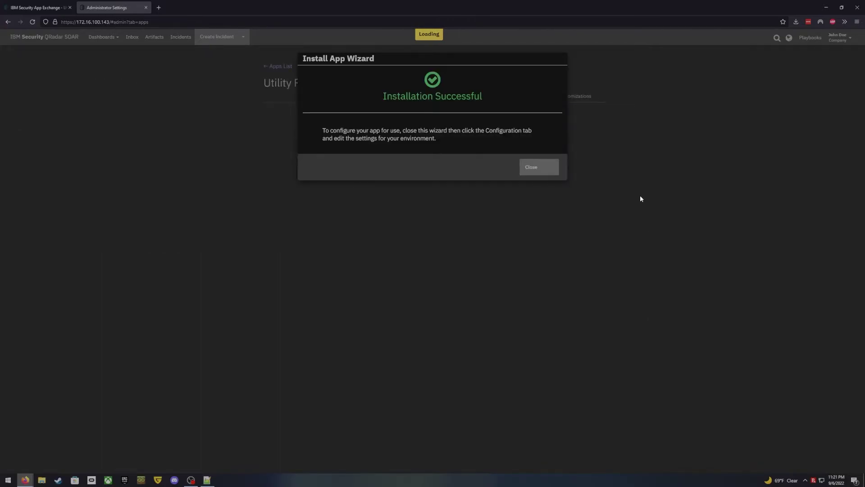
Step: Close the success message and check the App Host choices without changing them
click(535, 170)
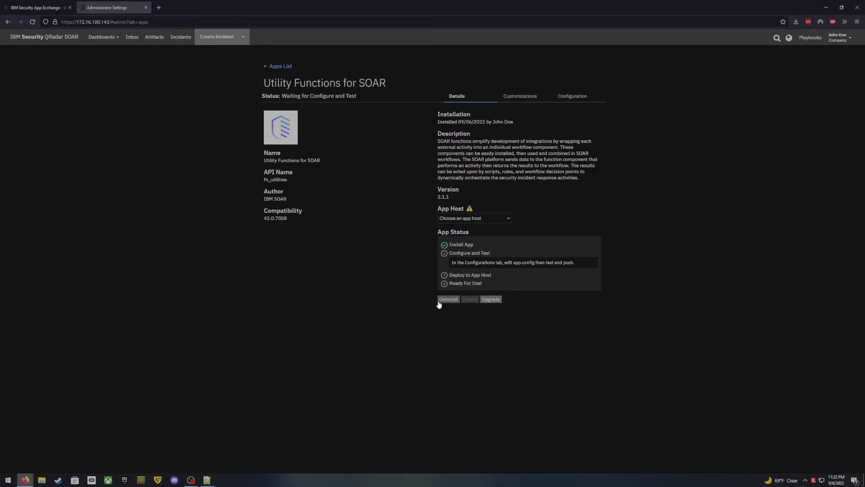
click(510, 219)
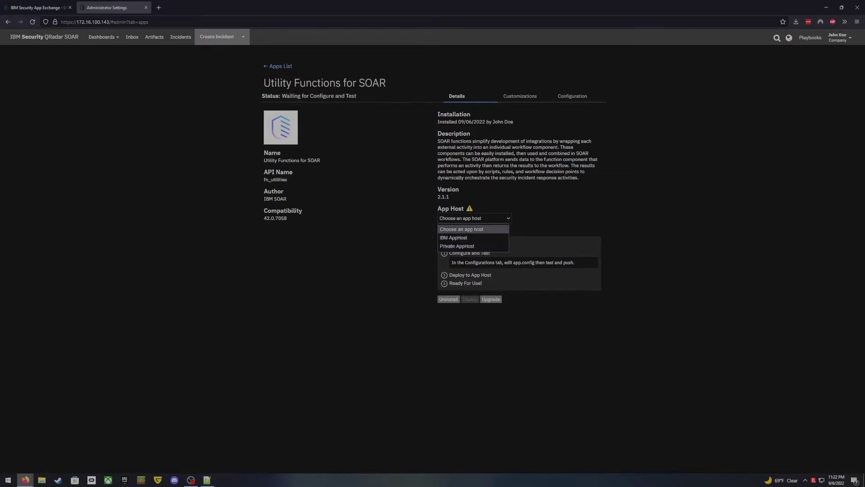
key(Escape)
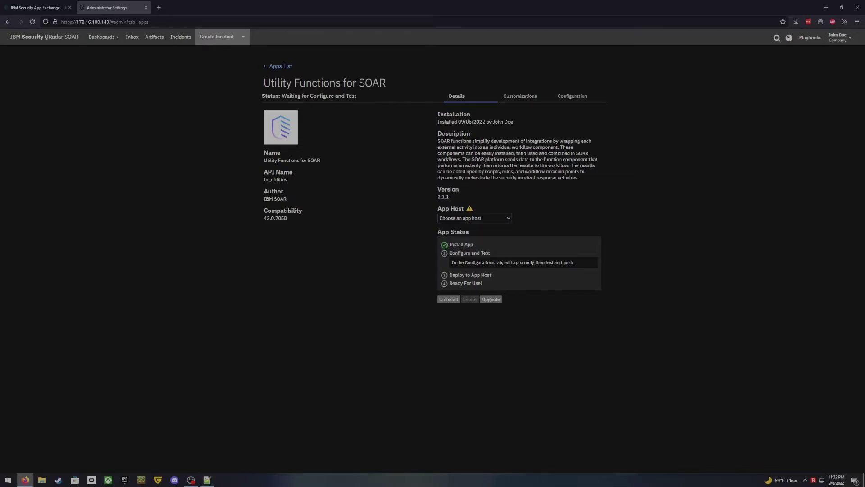
Step: Scroll through the 120 customizations on the app's Customizations tab
click(525, 99)
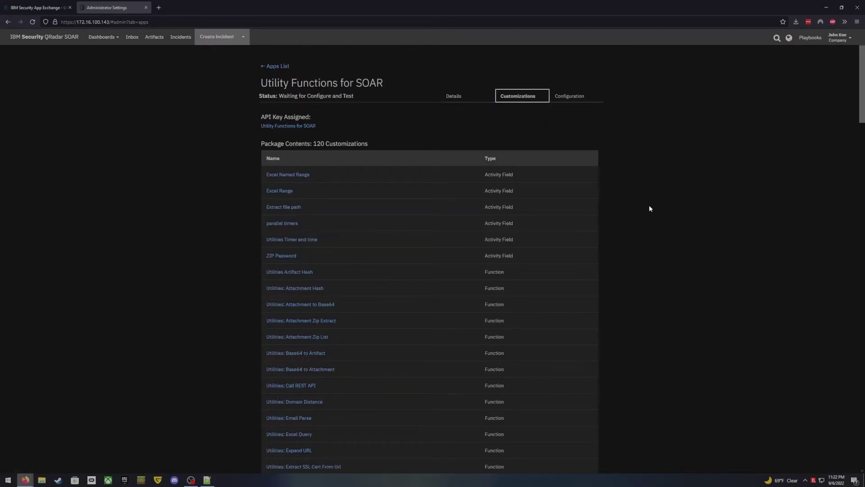
scroll(649, 208, down, 15)
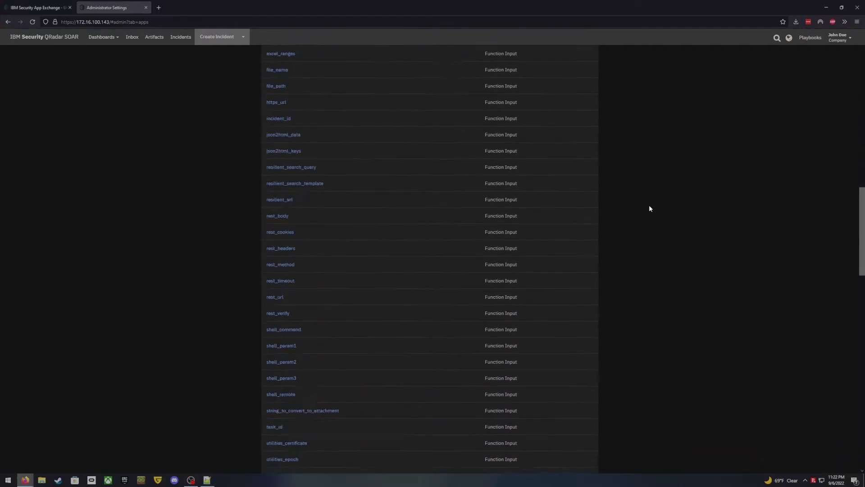
scroll(649, 208, up, 15)
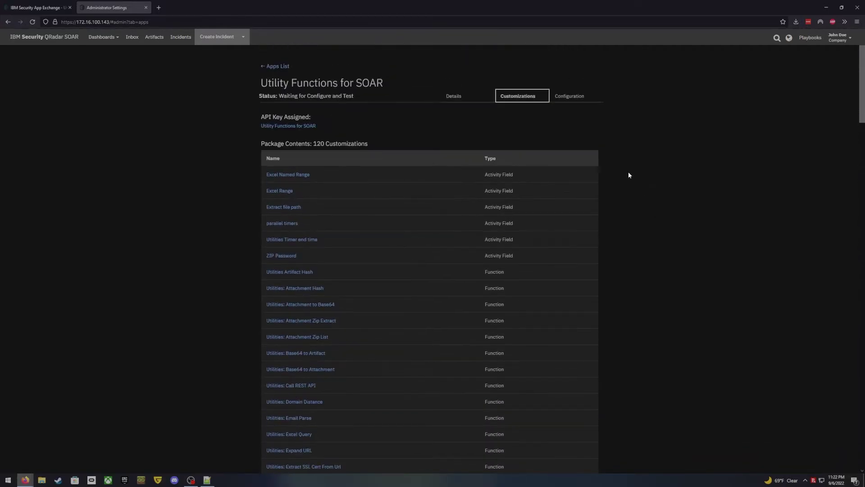
Step: Show the app's Configuration tab with app.config, cert.cer and the API_KEY_SECRET secret
click(581, 98)
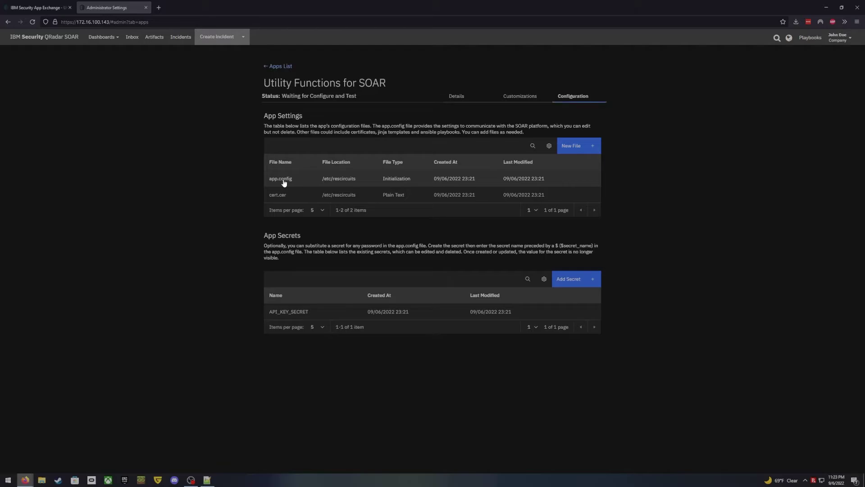
Step: In app.config, add blank lines after line 25 and remove the trailing empty line
click(284, 183)
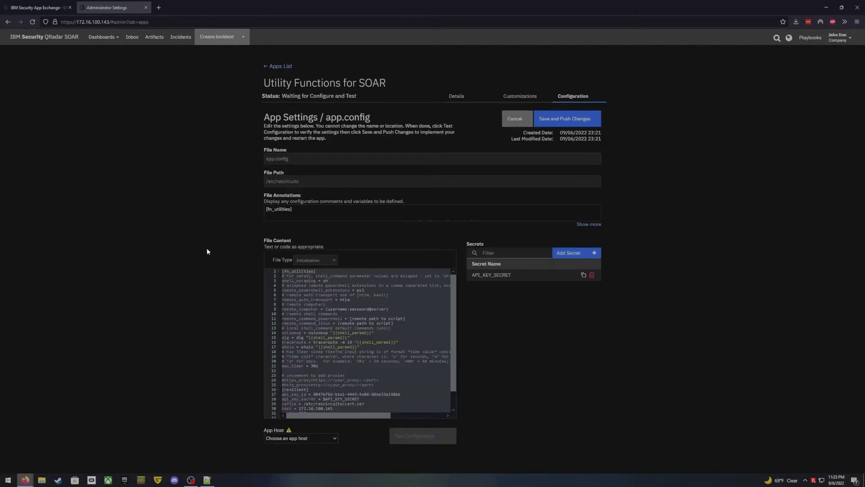
scroll(338, 336, down, 3)
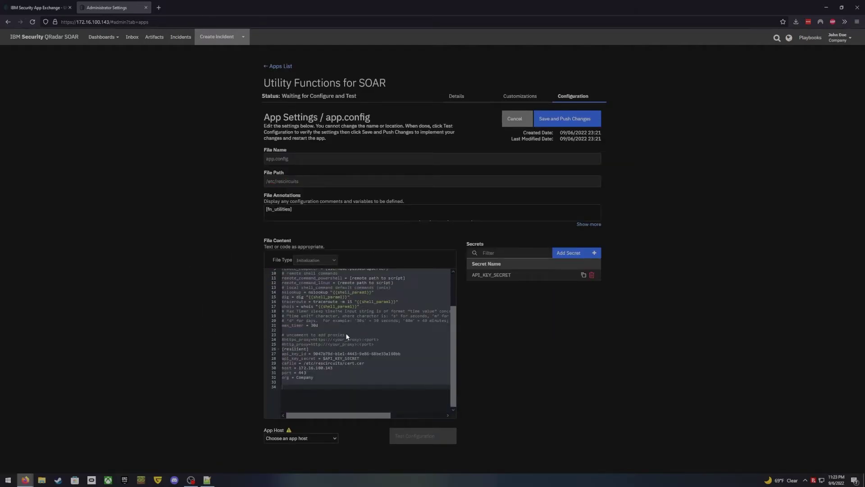
click(375, 345)
key(Return)
key(Return)
click(283, 396)
key(BackSpace)
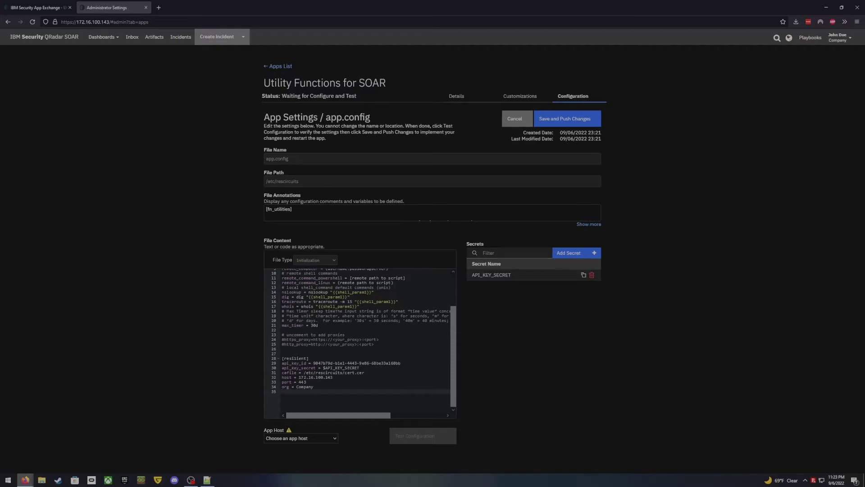
Step: Review the [fn_utilities] and [resilient] section headers in app.config
scroll(361, 341, up, 2)
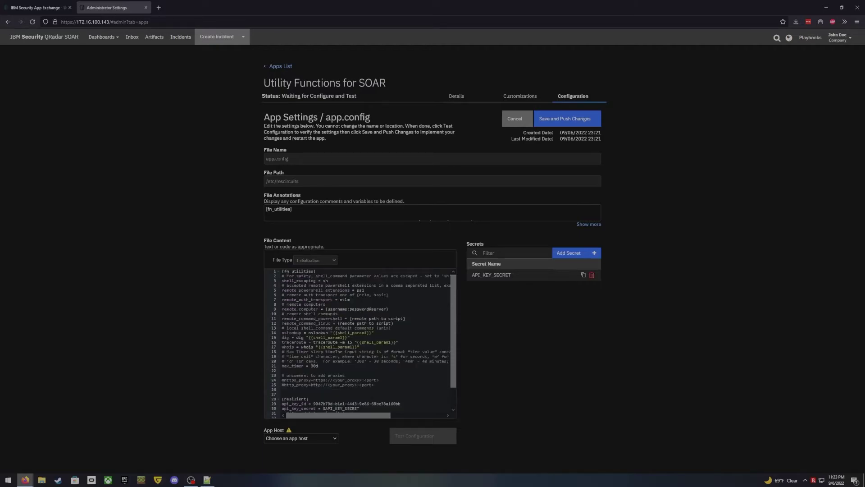
scroll(361, 340, down, 2)
scroll(361, 340, up, 2)
drag(283, 271, 282, 276)
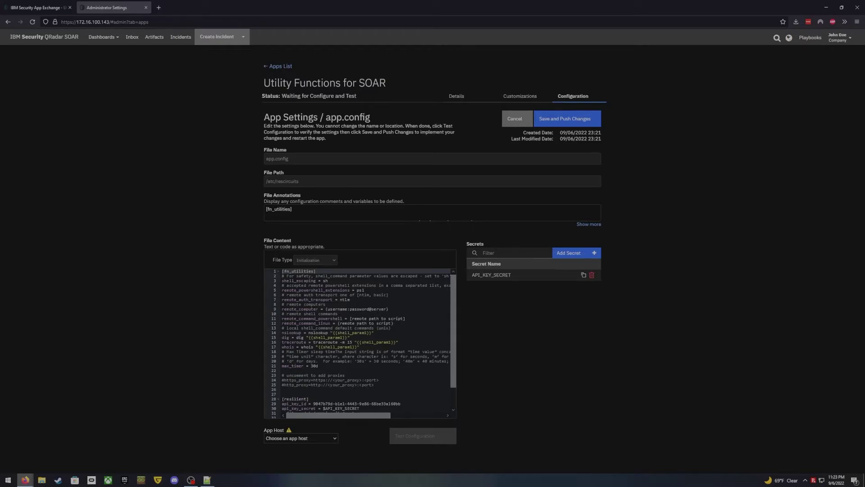
scroll(360, 340, down, 6)
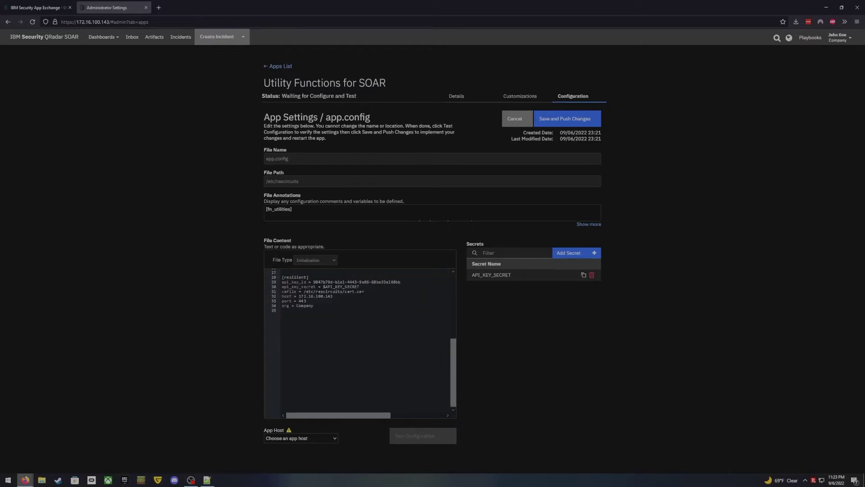
drag(282, 278, 282, 282)
click(282, 310)
scroll(361, 311, up, 2)
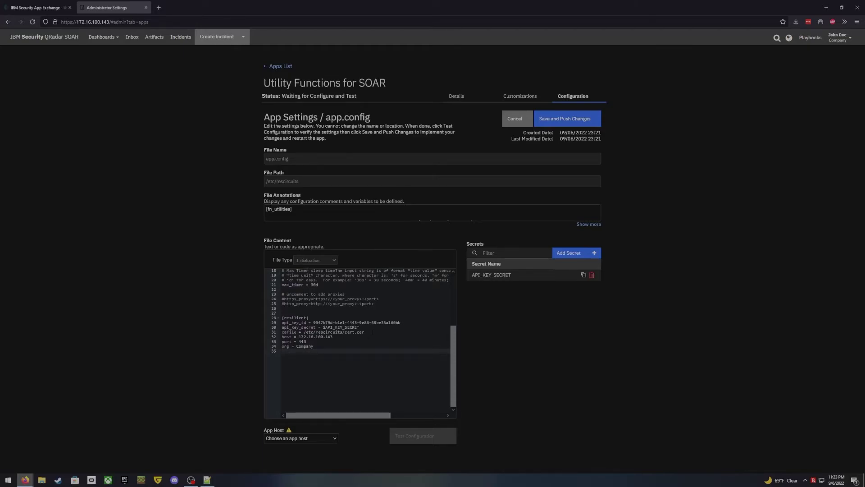
Step: Add 'cafile = false' beneath the cafile line in app.config and comment out the old certificate path
click(373, 332)
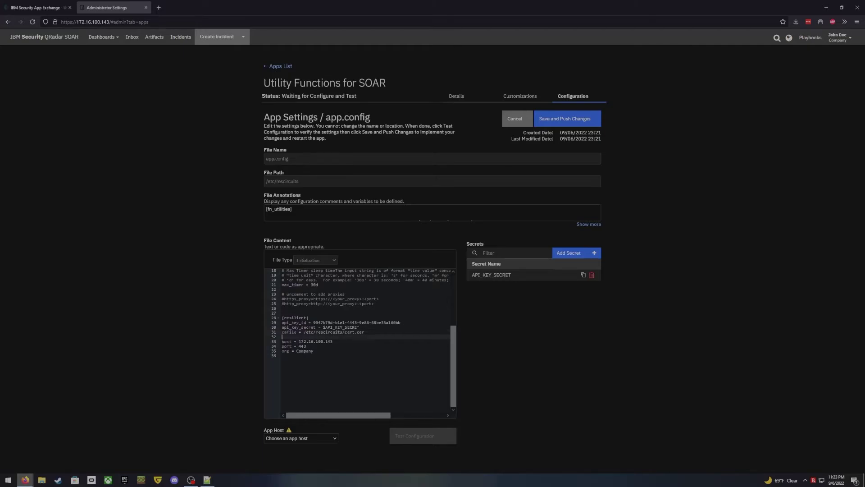
key(Return)
text(cafile = false)
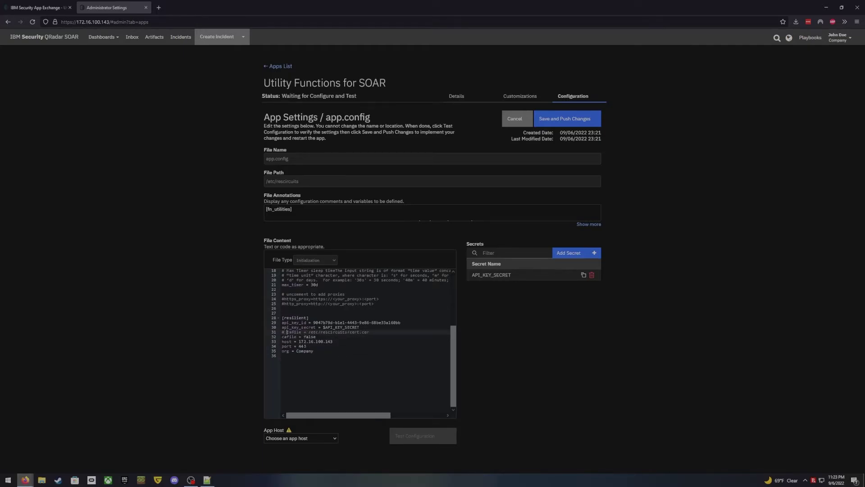
scroll(358, 343, up, 5)
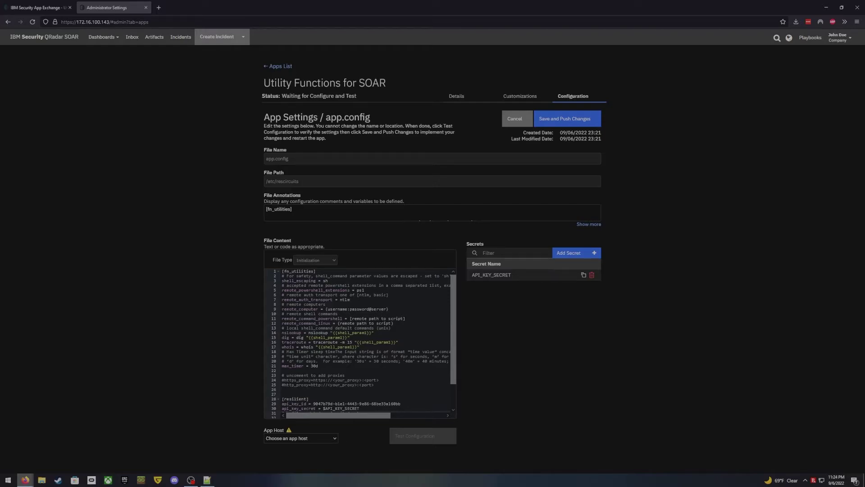
triple_click(342, 333)
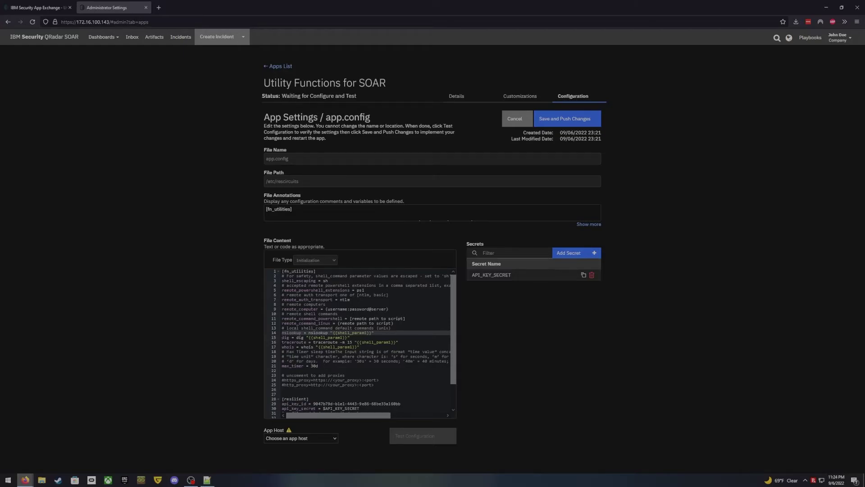
click(377, 334)
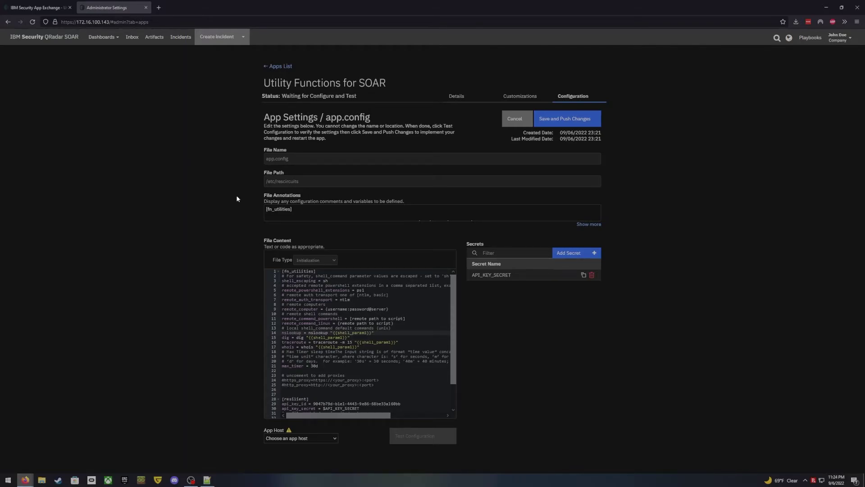
click(38, 8)
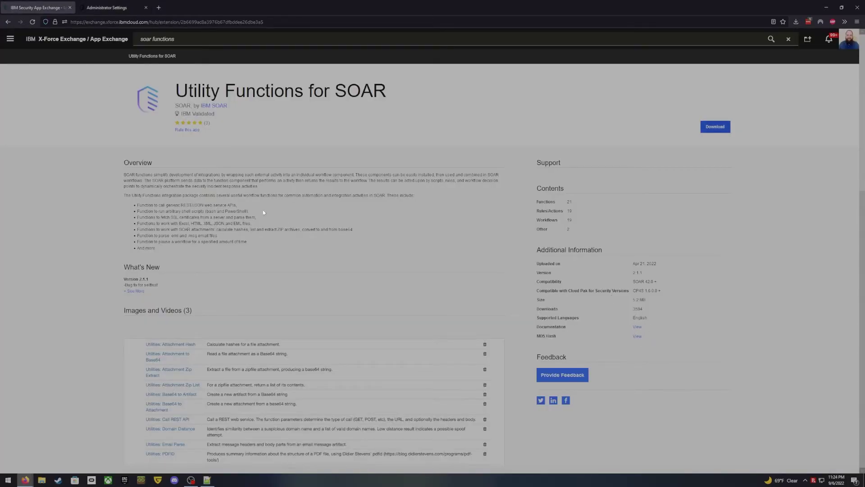
click(112, 8)
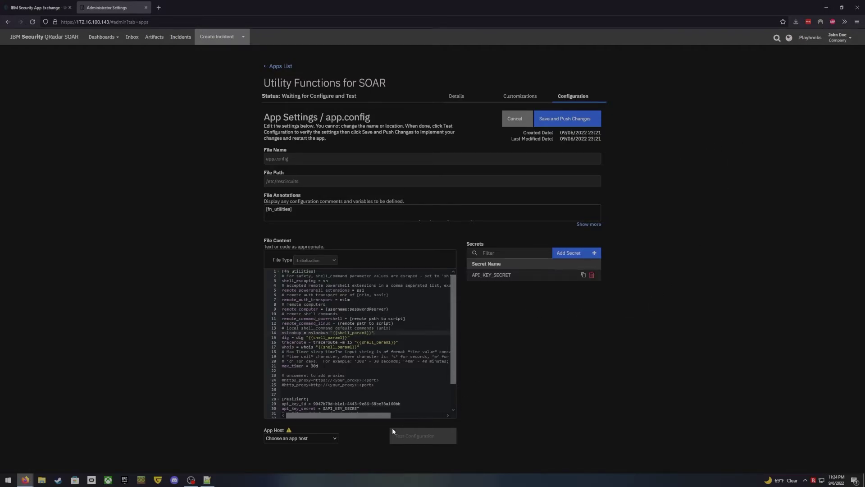
Step: Choose IBM AppHost in the App Host dropdown for the Utility Functions app.config
click(334, 440)
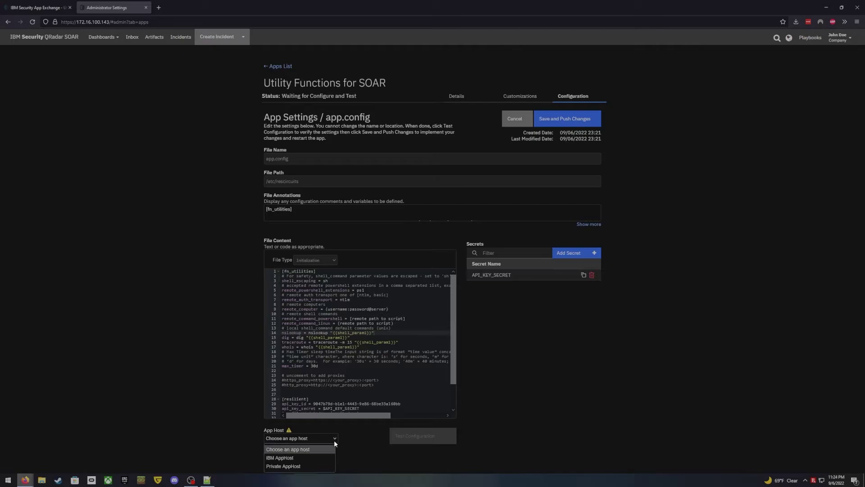
click(284, 459)
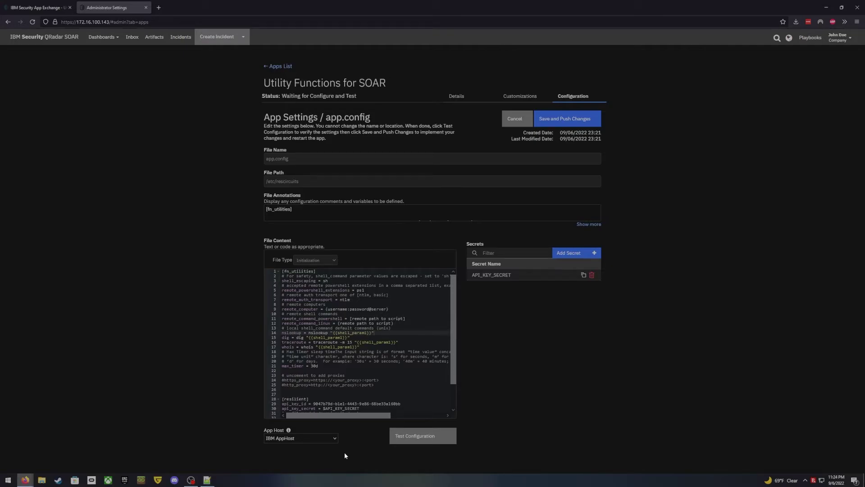
click(335, 439)
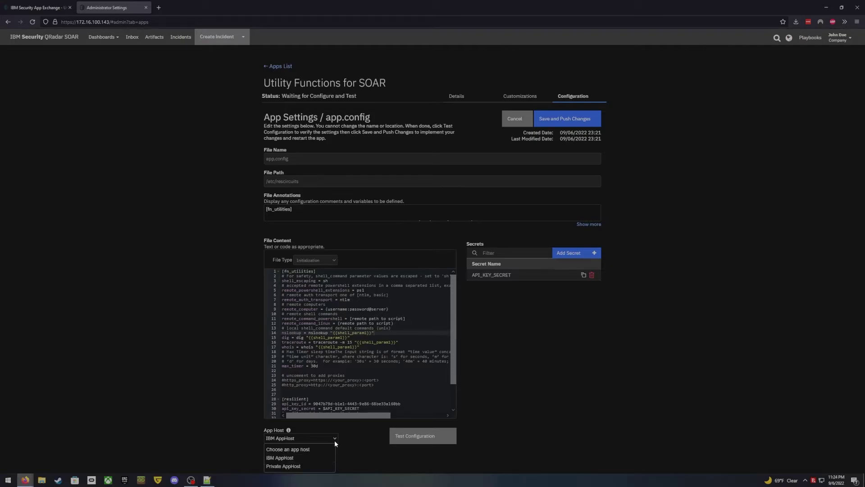
click(360, 451)
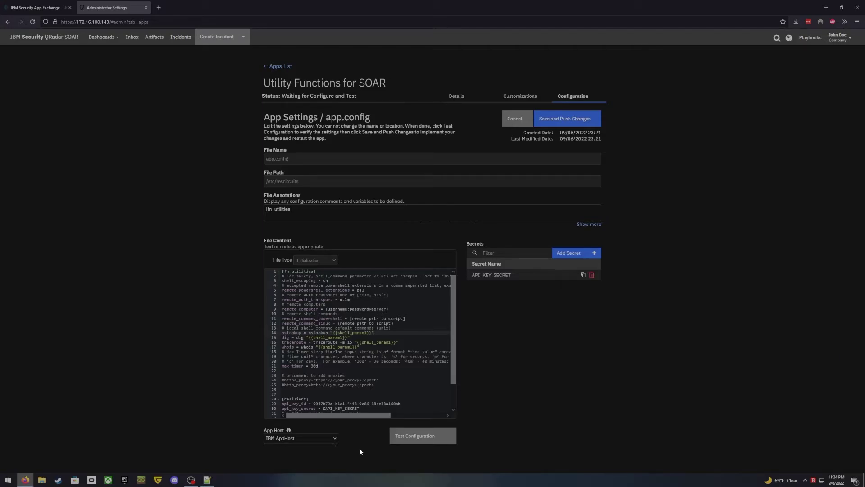
click(424, 440)
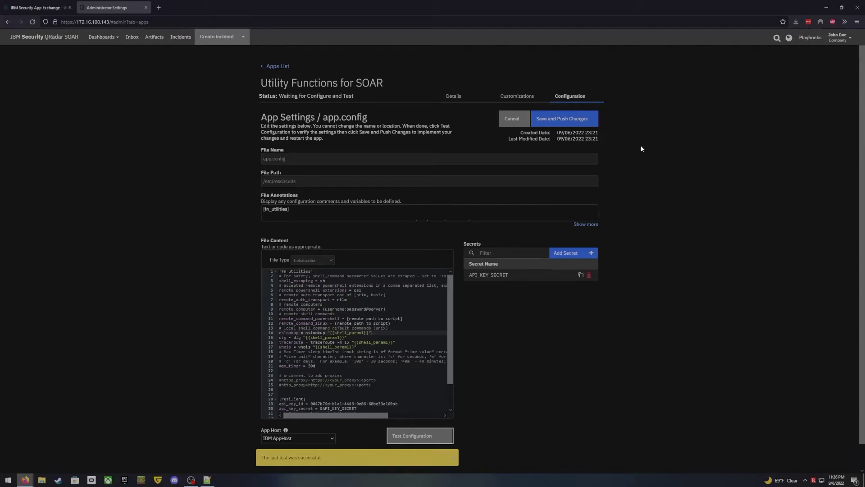
Step: Save and push the Utility Functions app.config, deploy it until Ready For Use, and return to Apps List
click(564, 119)
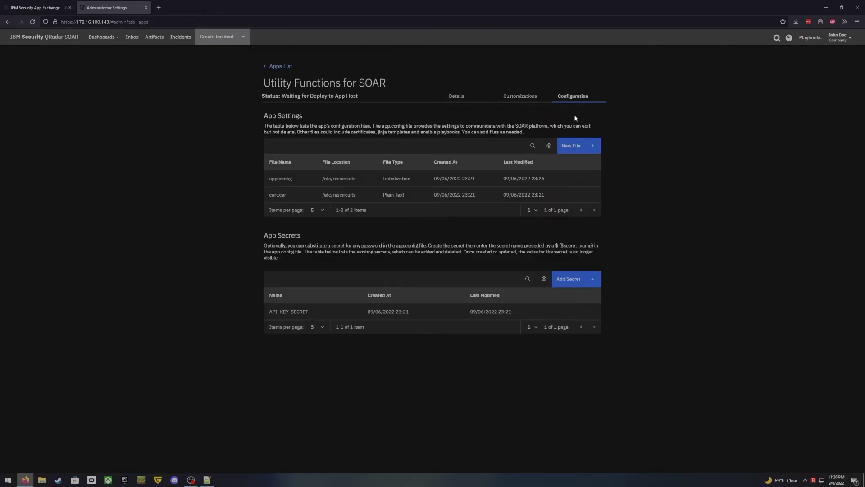
click(458, 96)
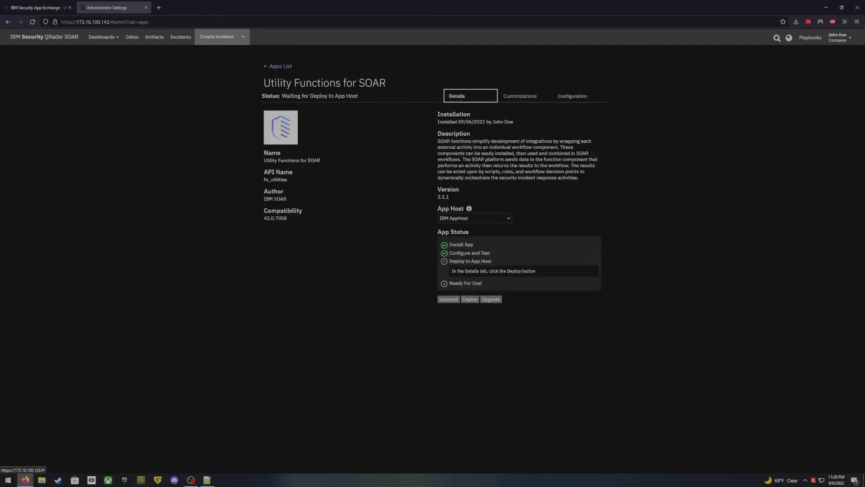
click(469, 299)
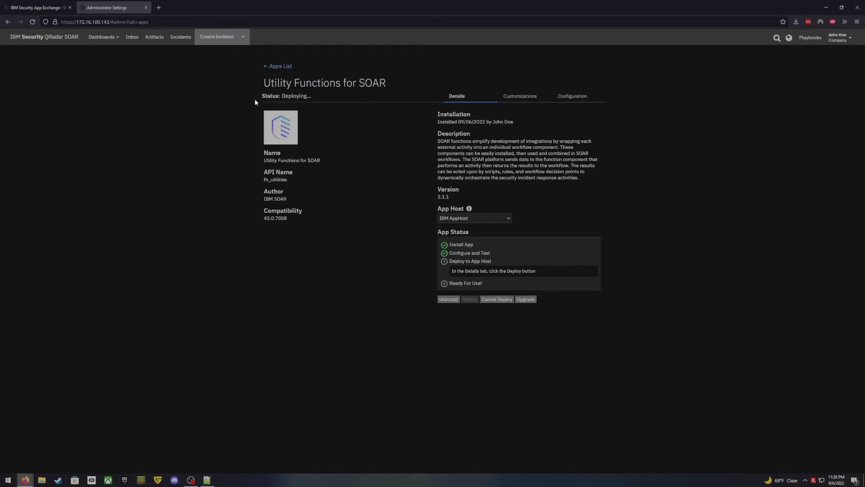
mouse_move(296, 96)
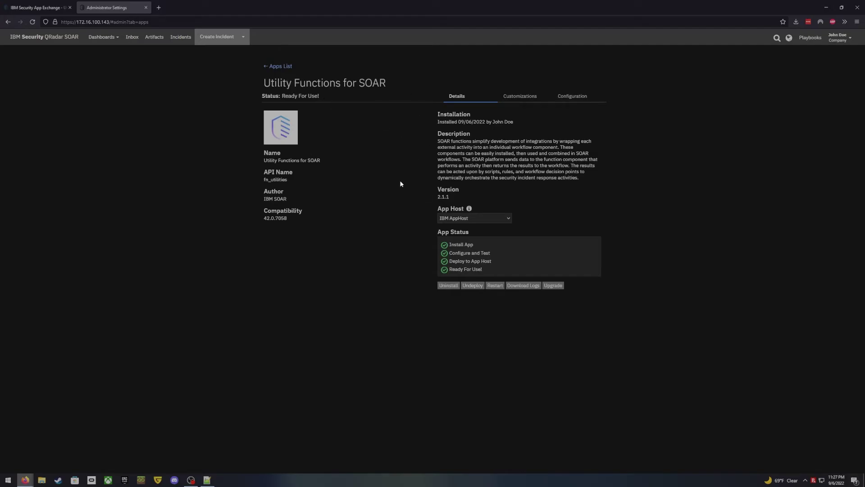
click(286, 67)
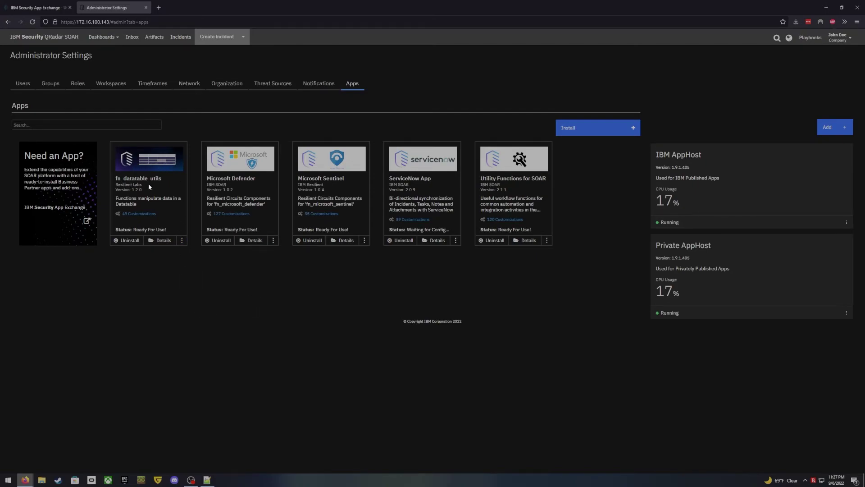
Step: Open the Details page of the fn_datatable_utils card, currently at version 1.2.0
drag(114, 189, 145, 189)
click(182, 242)
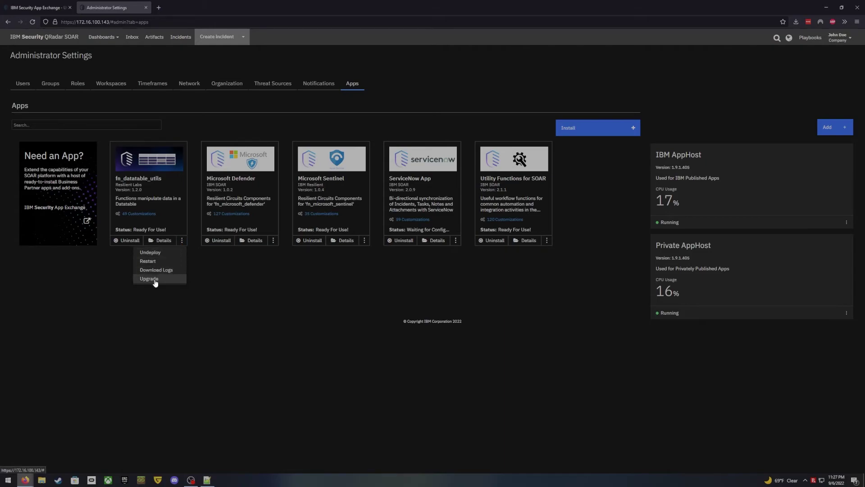
click(204, 310)
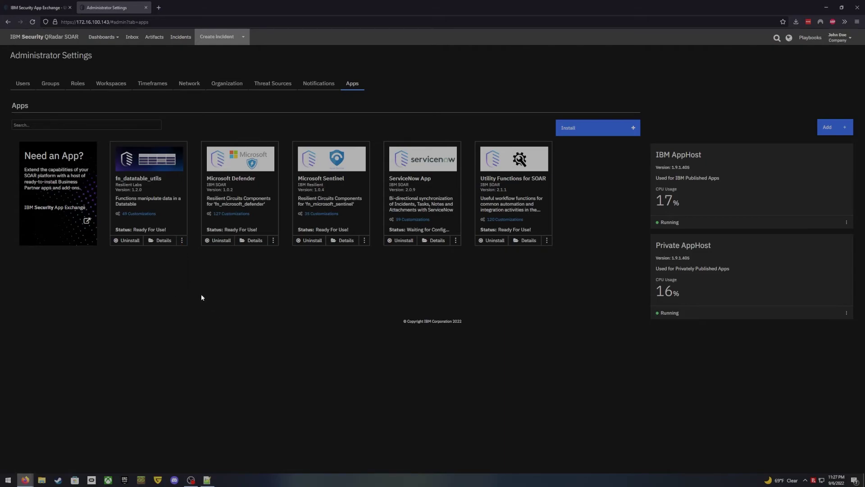
click(153, 172)
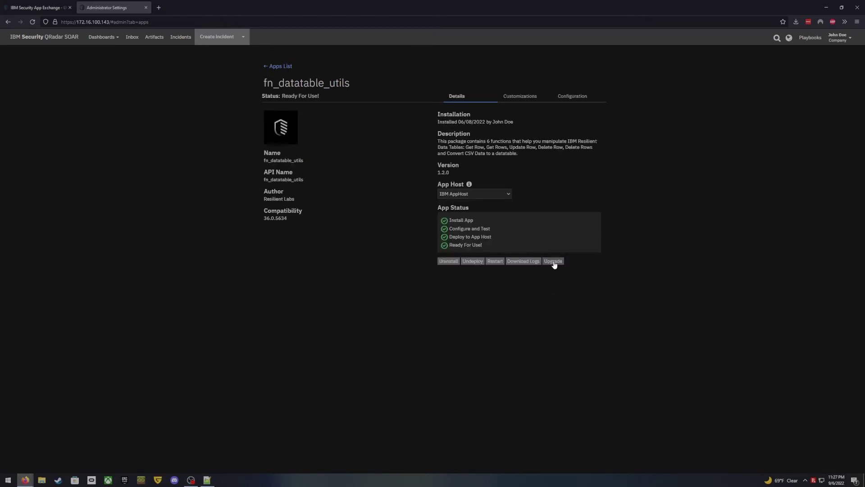
Step: Start the upgrade and choose app-fn_datatable_utils-2.0.0-12781.zip from Downloads as the package
click(553, 261)
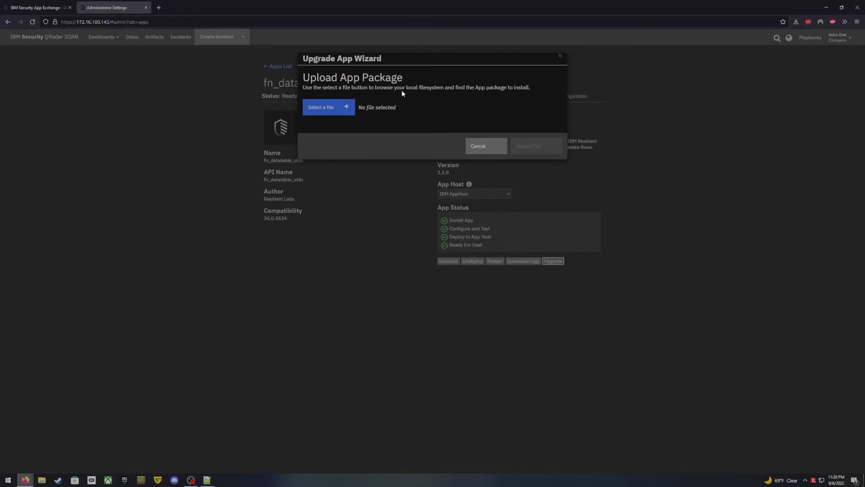
click(347, 109)
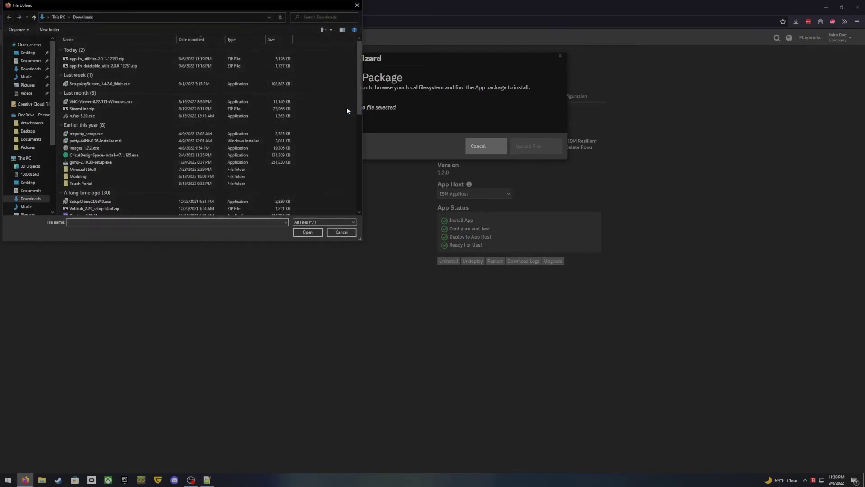
click(101, 67)
click(308, 232)
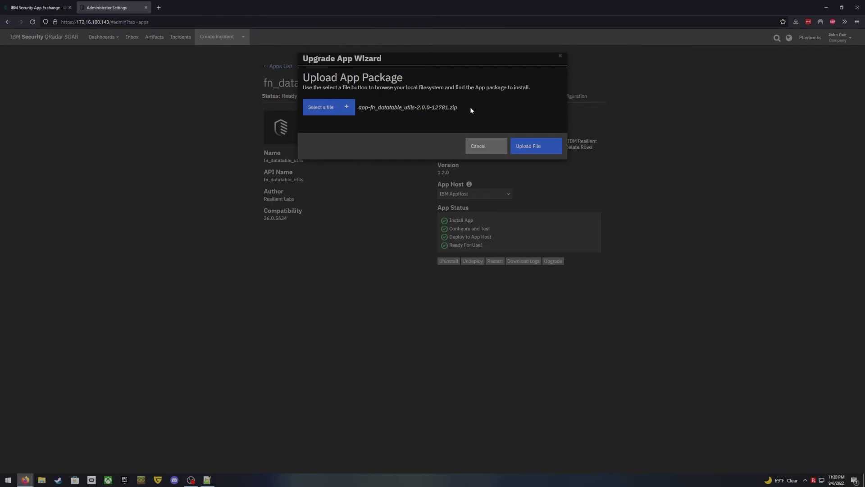
Step: Upload the 2.0.0 package and scroll through its 71 New and Updated customizations, including Max Rows
click(530, 147)
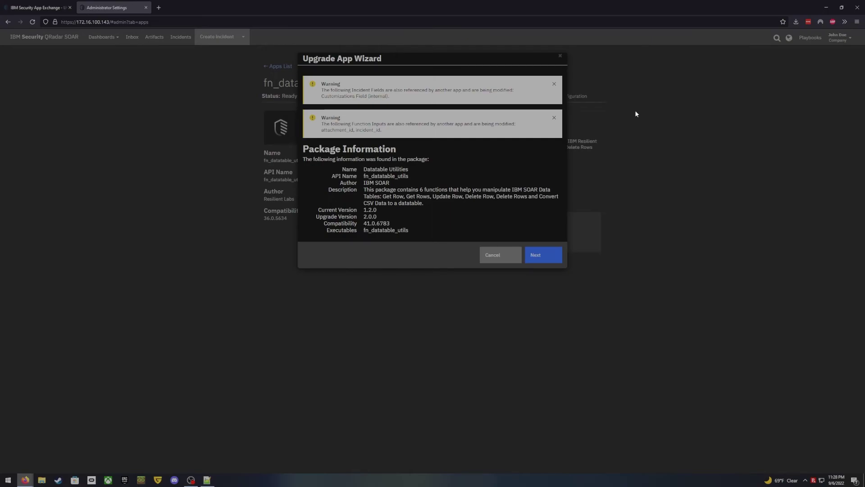
click(536, 257)
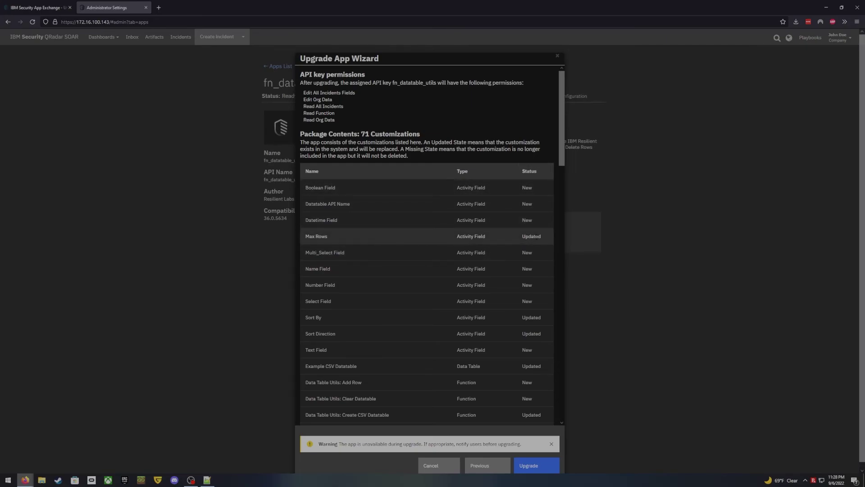
double_click(532, 236)
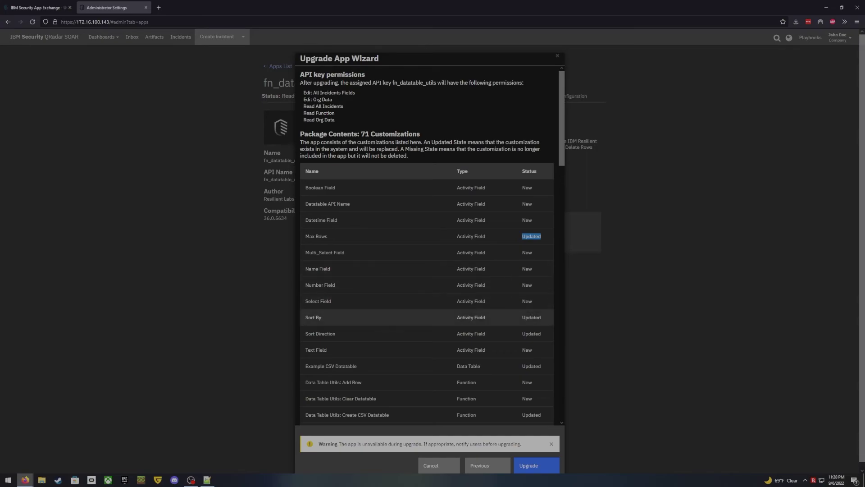
scroll(529, 315, down, 6)
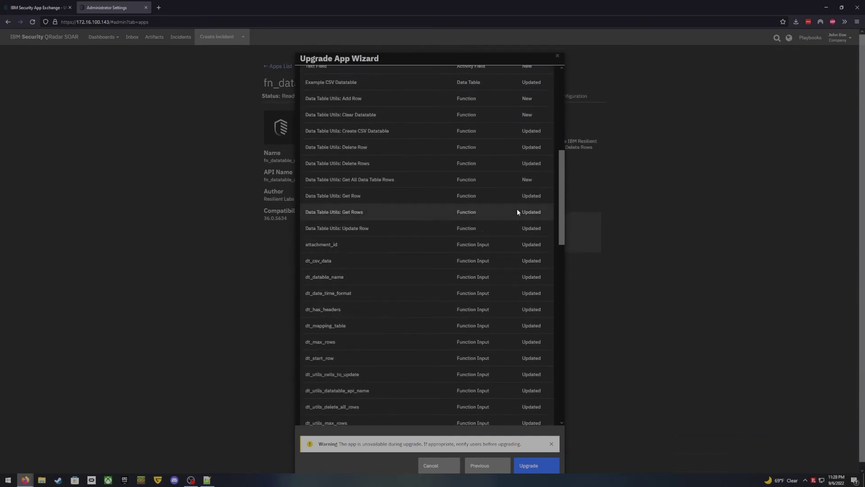
scroll(522, 230, down, 4)
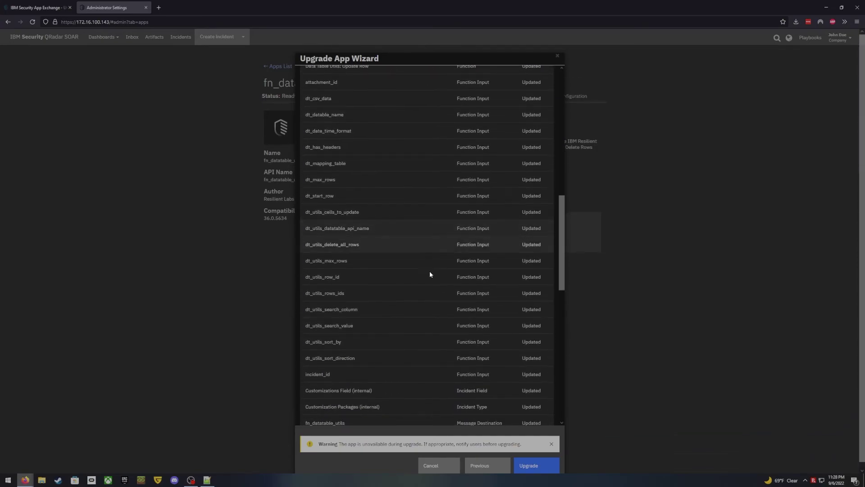
scroll(537, 285, down, 4)
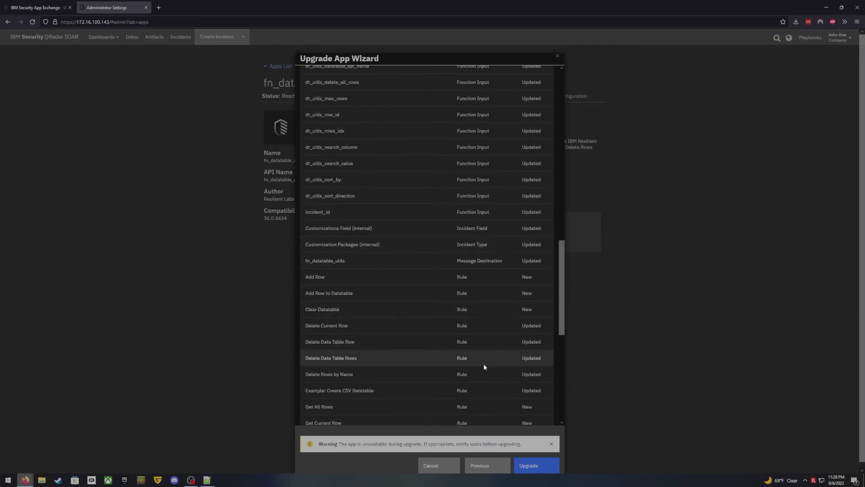
scroll(493, 365, down, 2)
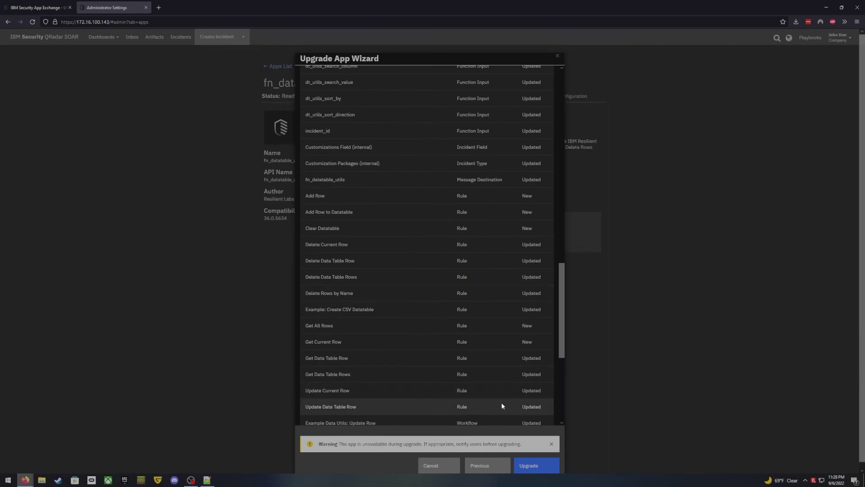
Step: Run the upgrade to fn_datatable_utils 2.0.0 and dismiss the Upgrade Successful dialog
click(530, 466)
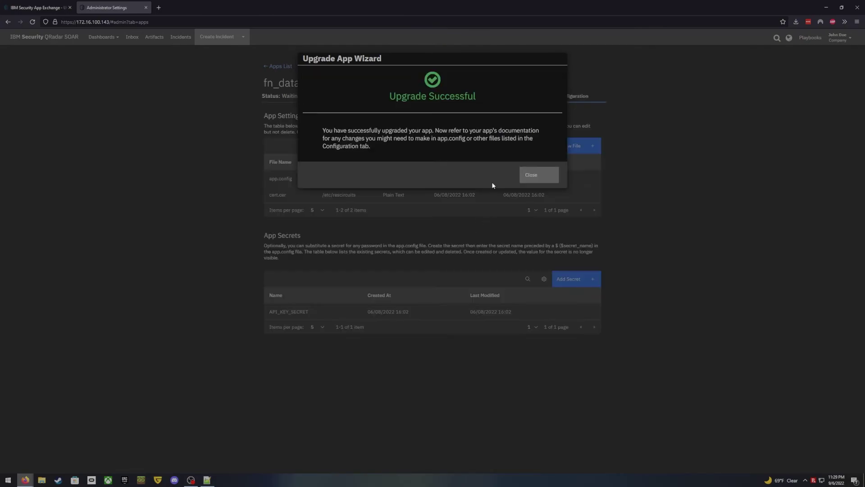
click(540, 177)
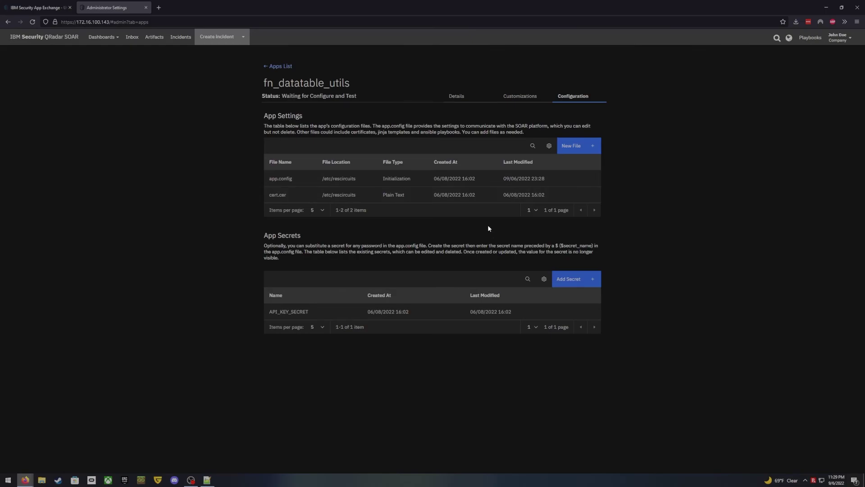
mouse_move(282, 99)
Step: Test the fn_datatable_utils app.config (cafile = false, port 443), then save and push it
click(285, 185)
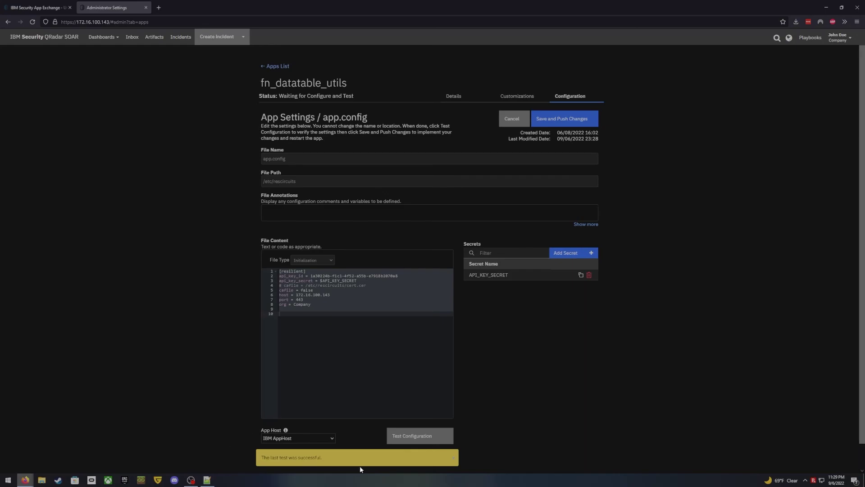
click(411, 437)
click(564, 121)
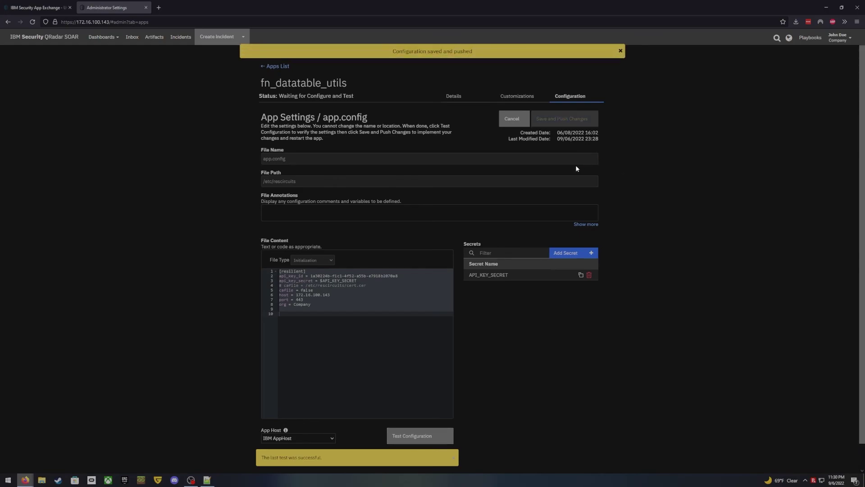
click(455, 96)
Step: Deploy Datatable Utilities 2.0.0 until Ready For Use and go back to the Apps list
click(469, 275)
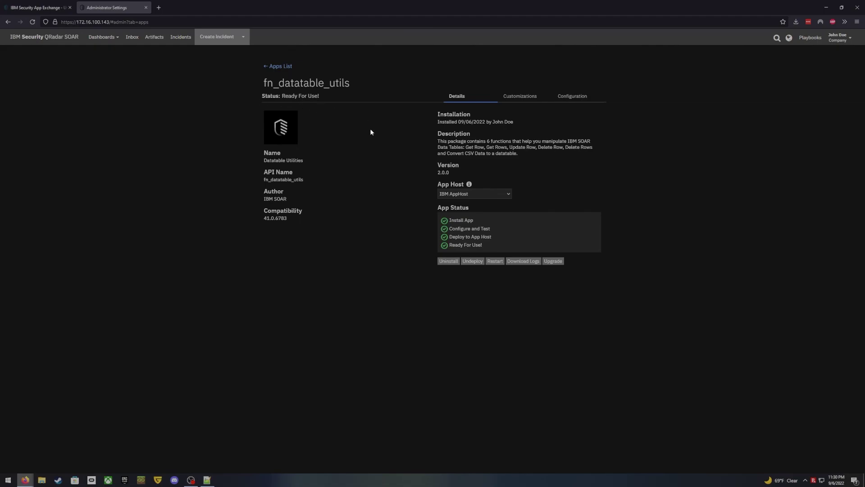
click(280, 67)
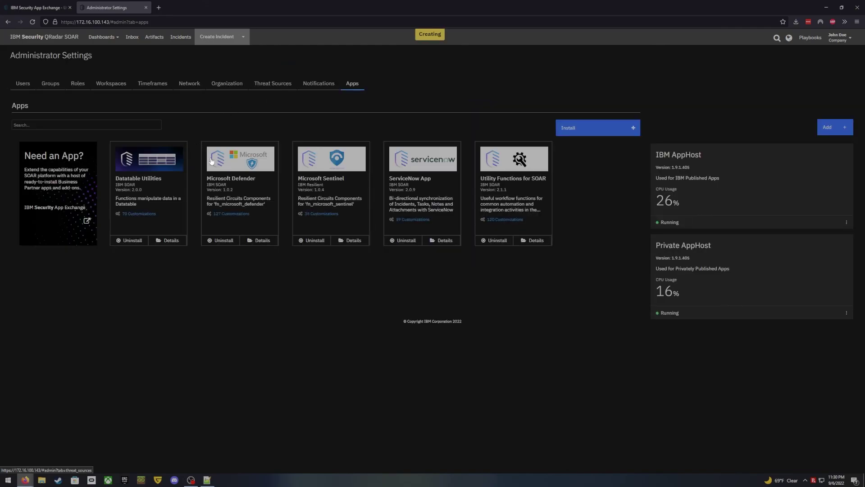